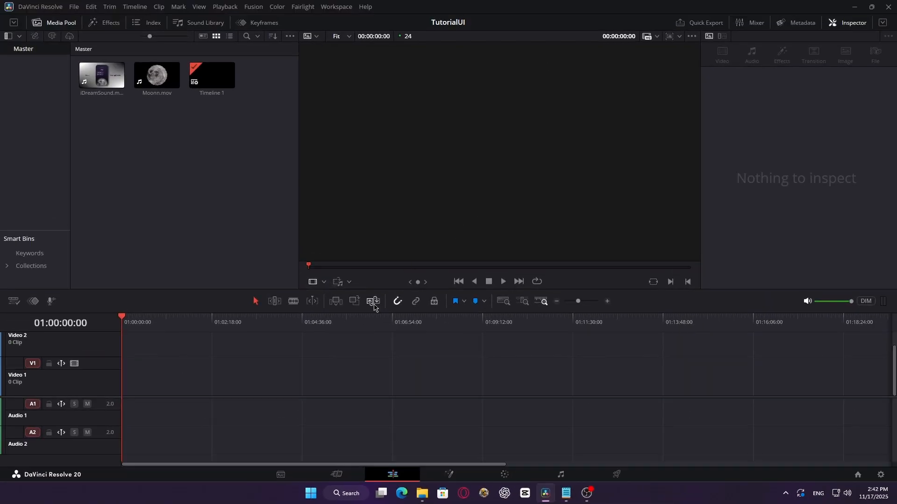
Create a new Fusion composition with the default settings and place it at the start of the Video 1 track
right_click(195, 158)
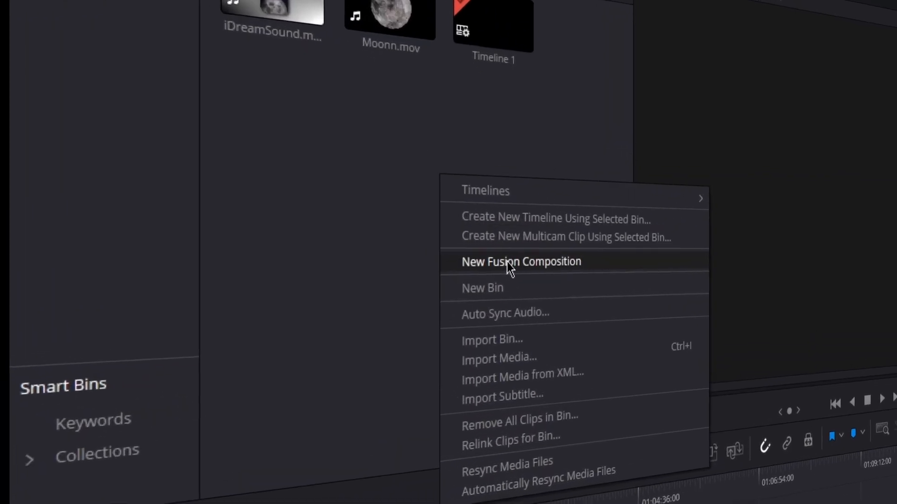
left_click(230, 192)
left_click(565, 434)
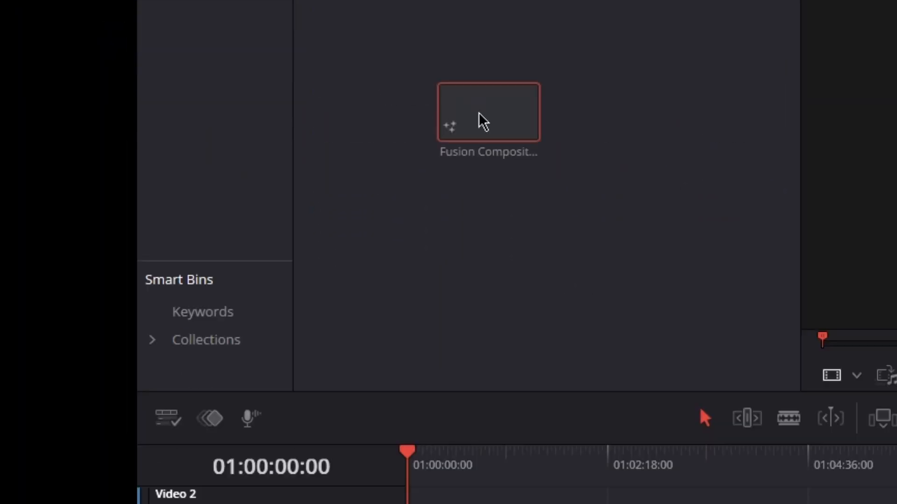
left_click_drag(413, 226, 436, 254)
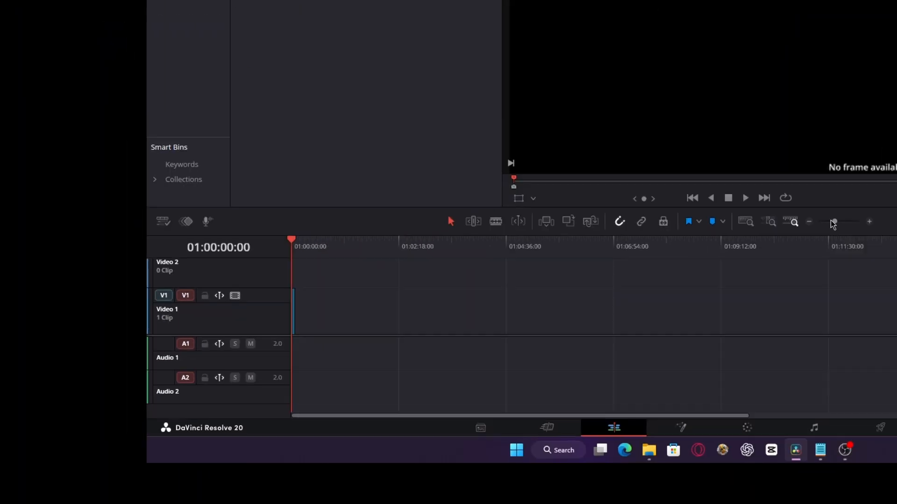
Extend the Fusion composition clip to about 12 seconds on the timeline and open it in the Fusion page
left_click_drag(832, 221, 849, 223)
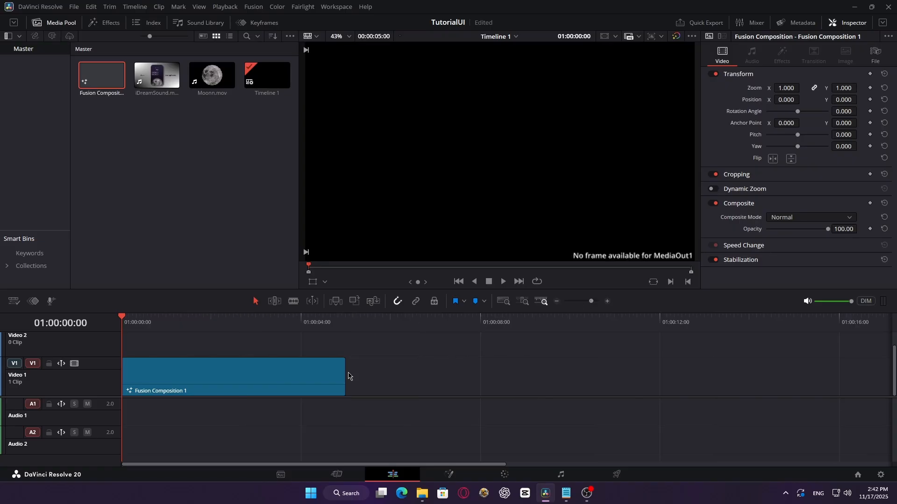
left_click_drag(559, 312, 558, 312)
left_click_drag(346, 376, 659, 377)
left_click(448, 475)
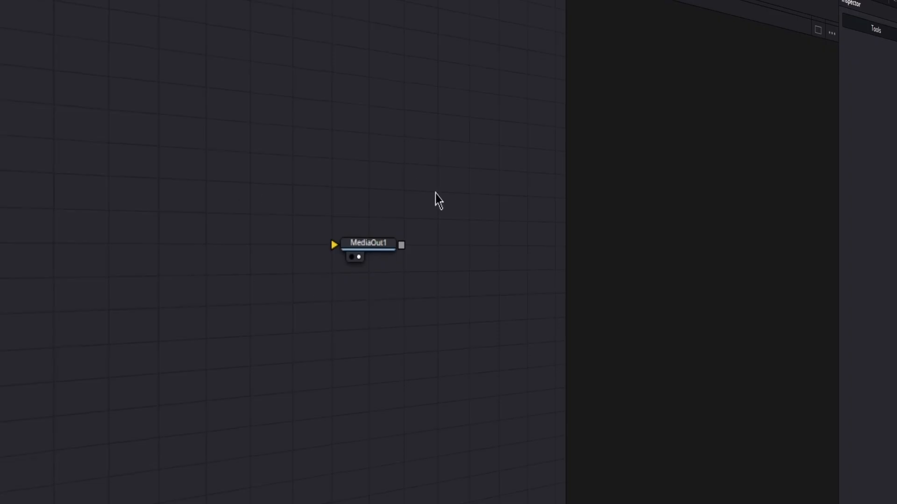
Add a Background node well before MediaOut1 in the node graph and connect its output to MediaOut1
left_click_drag(314, 184, 476, 313)
left_click_drag(243, 301, 345, 307)
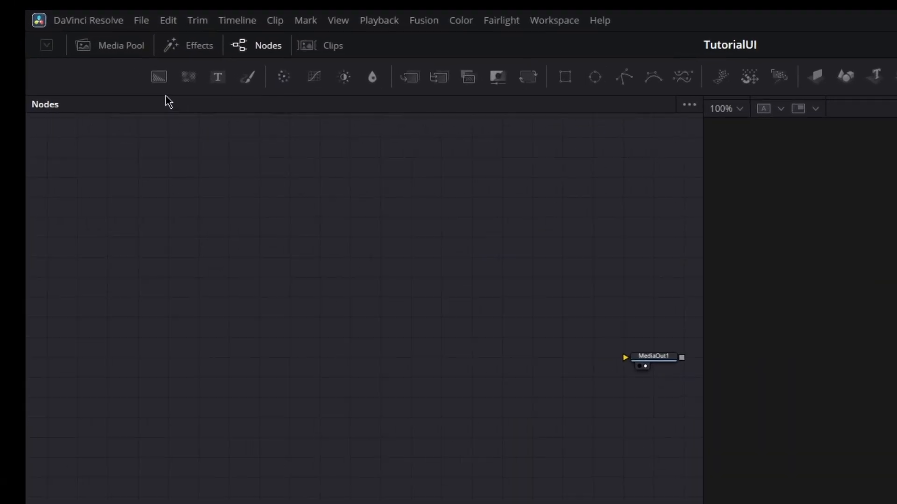
left_click_drag(85, 42, 129, 220)
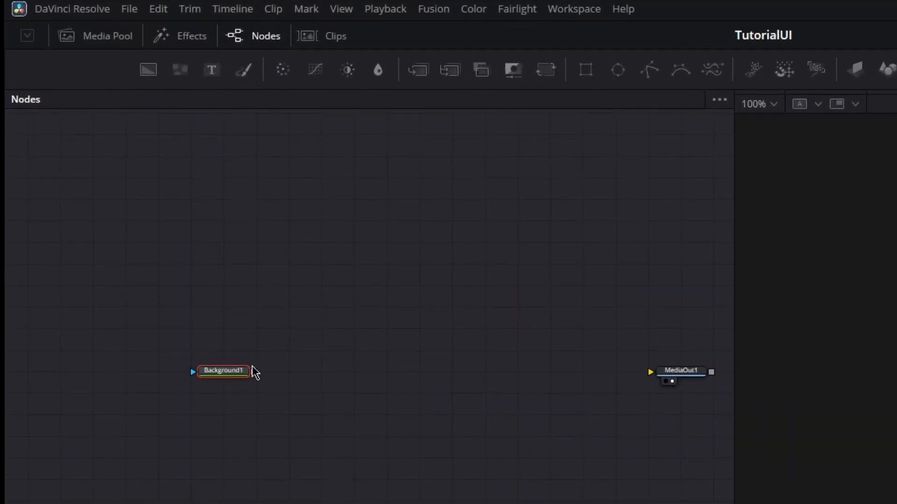
left_click_drag(255, 372, 650, 376)
Set the Background1 colour to white (#ffffff)
left_click(850, 169)
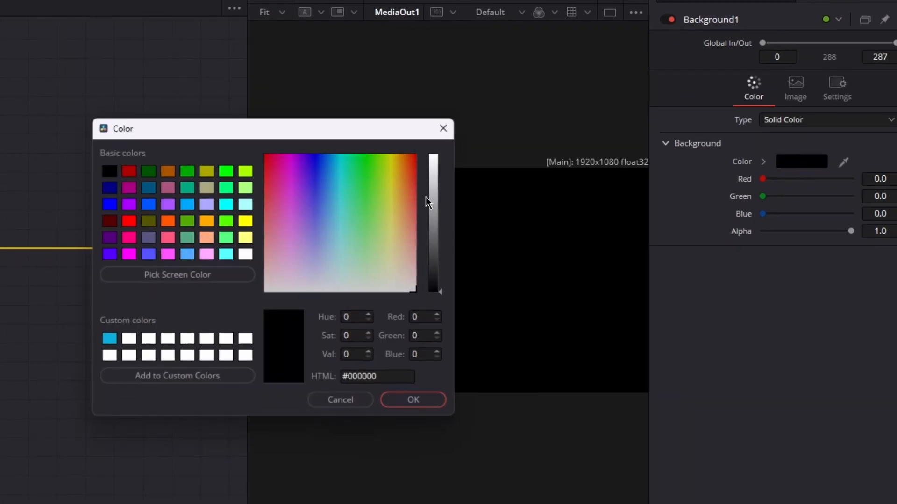
left_click_drag(426, 198, 435, 154)
left_click(415, 401)
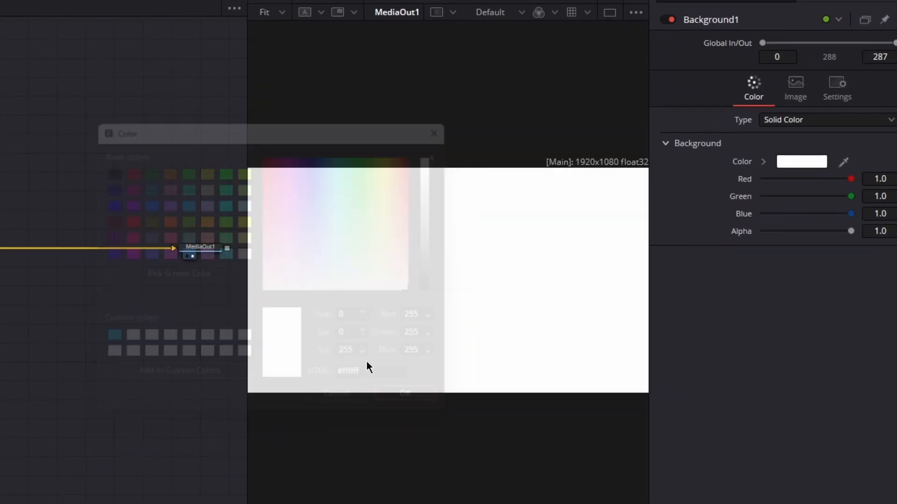
left_click_drag(59, 312, 66, 336)
left_click(230, 280)
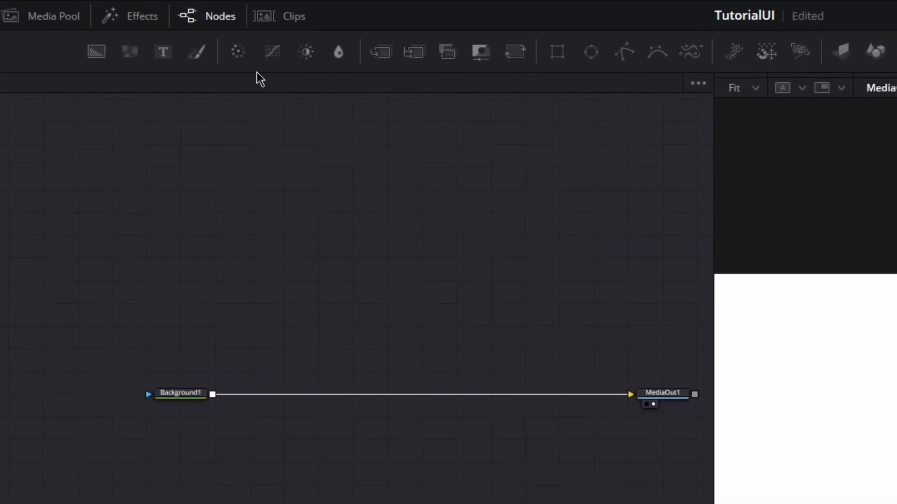
left_click_drag(273, 416, 275, 400)
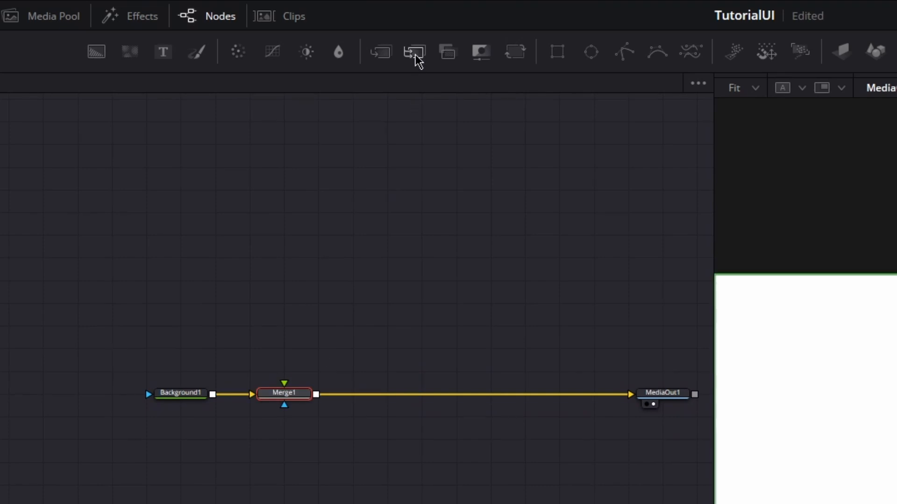
left_click_drag(416, 58, 355, 411)
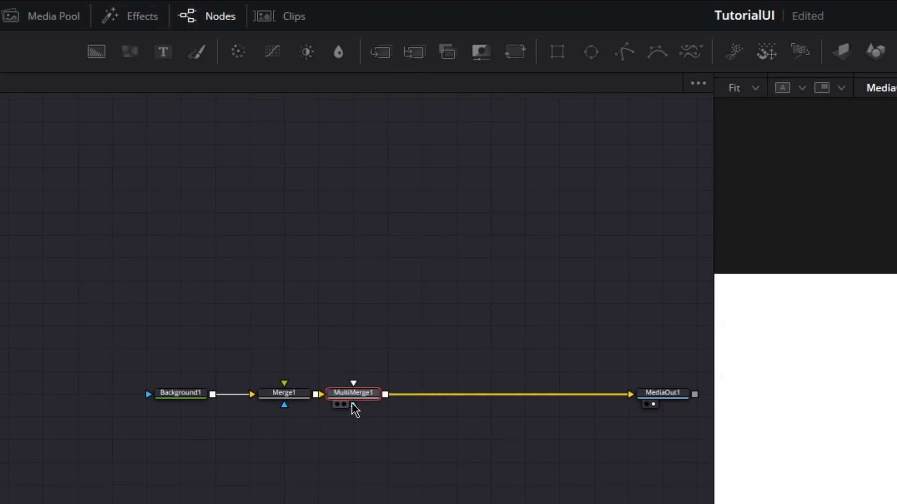
left_click(279, 393)
left_click_drag(163, 52, 285, 386)
left_click_drag(291, 325, 356, 324)
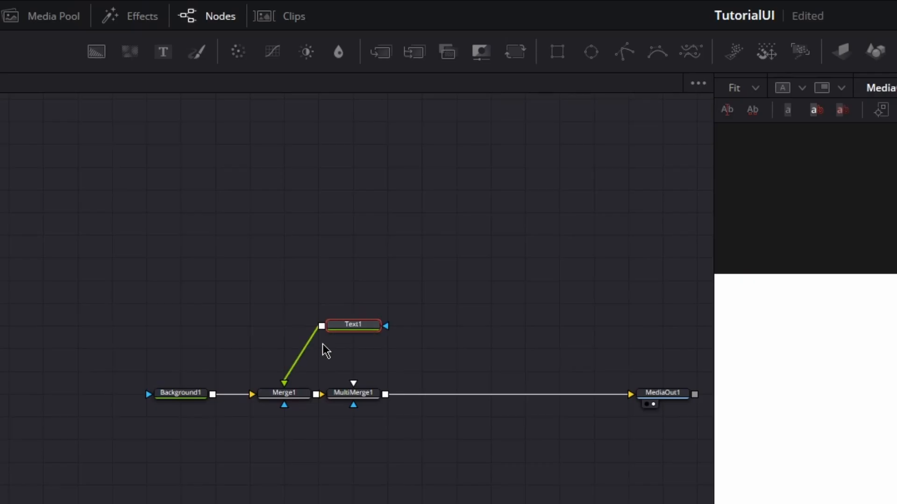
left_click_drag(303, 369, 354, 384)
left_click_drag(163, 52, 415, 322)
left_click_drag(458, 328, 376, 350)
left_click_drag(454, 326, 367, 387)
left_click_drag(246, 297, 461, 464)
key("Delete")
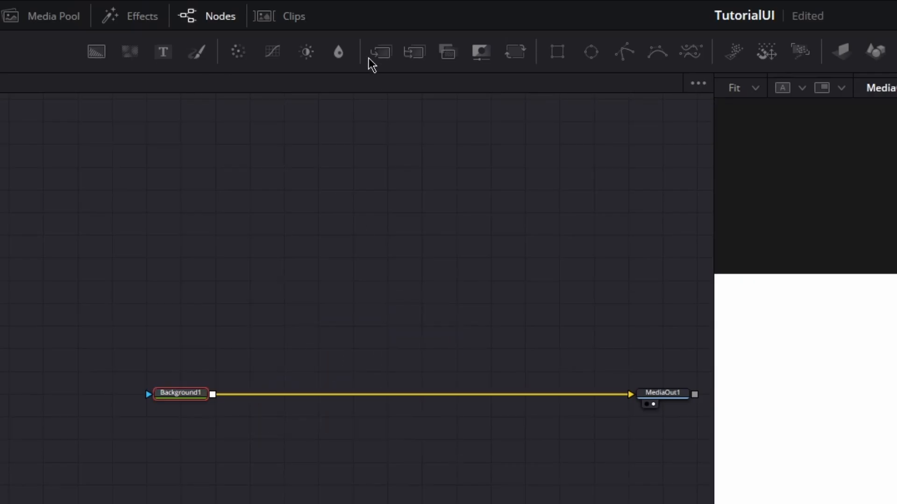
Insert a MultiMerge node between Background1 and MediaOut1, leaving no regular Merge node in the chain
left_click(380, 52)
left_click_drag(415, 52, 318, 395)
left_click(248, 393)
key("Delete")
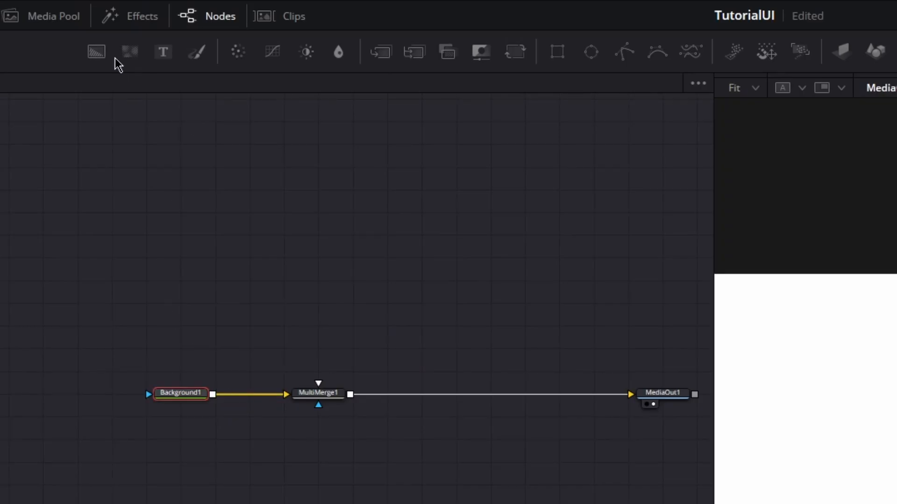
Add a second Background node feeding MultiMerge1 and mask it with a Rectangle node
left_click_drag(97, 52, 299, 341)
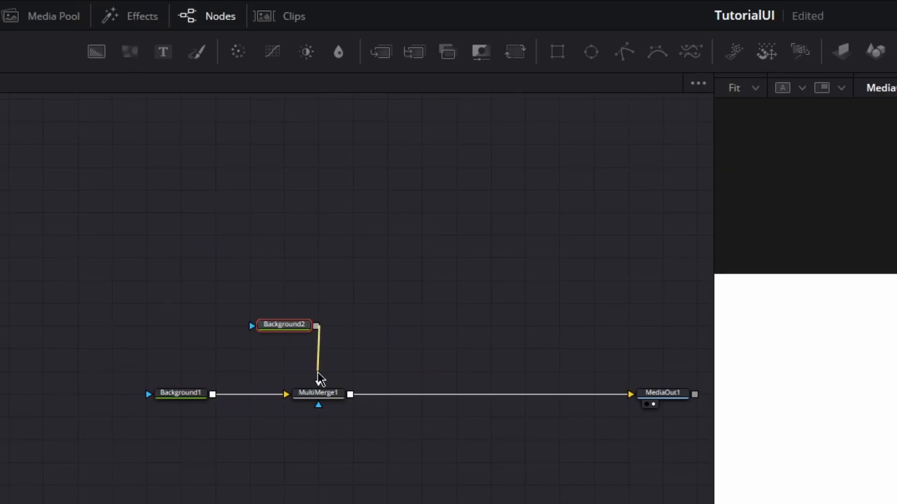
left_click_drag(318, 373, 318, 390)
left_click_drag(286, 297, 295, 329)
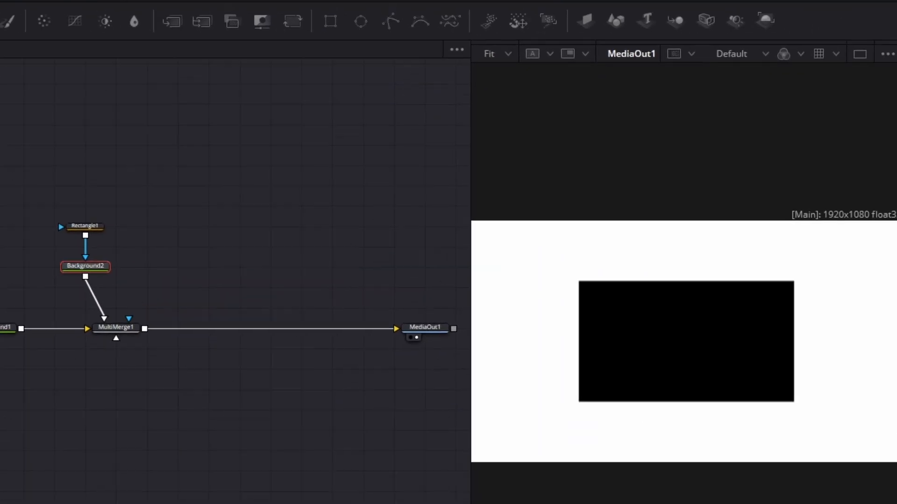
Set Background2 to a Vertical gradient with the purple #4d38a2 as its top colour
left_click(793, 122)
left_click(725, 146)
left_click(724, 140)
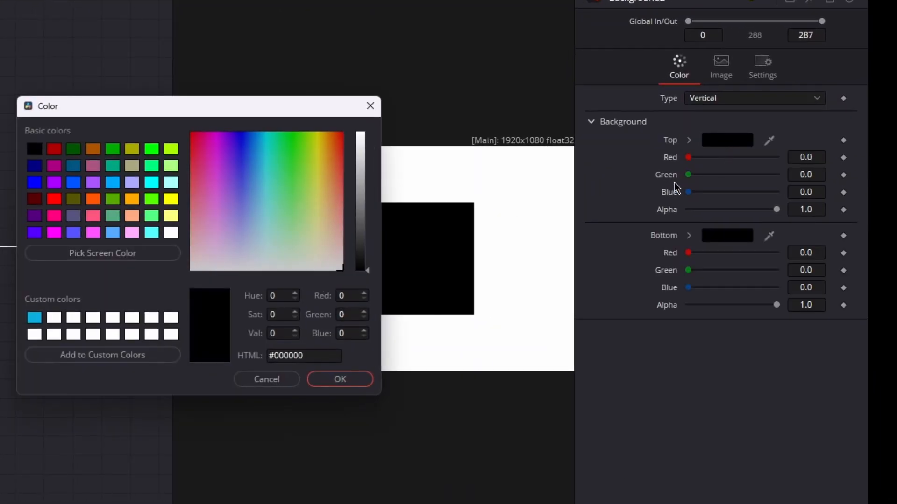
left_click_drag(228, 156, 237, 180)
left_click_drag(366, 230, 360, 182)
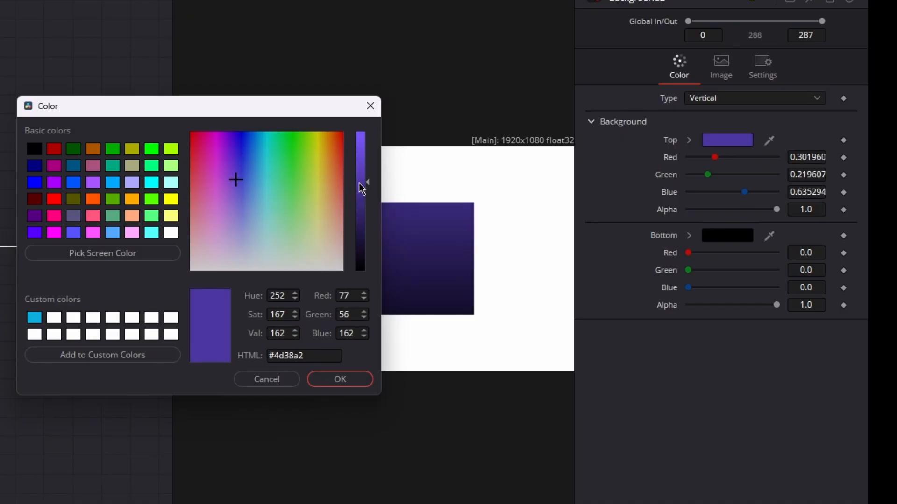
left_click(337, 377)
Shrink the Rectangle1 mask to a small rounded square with width 0.079, height 0.14 and corner radius 0.339
left_click(1, 272)
left_click_drag(732, 206, 696, 206)
left_click_drag(733, 224, 699, 221)
left_click_drag(694, 206, 694, 207)
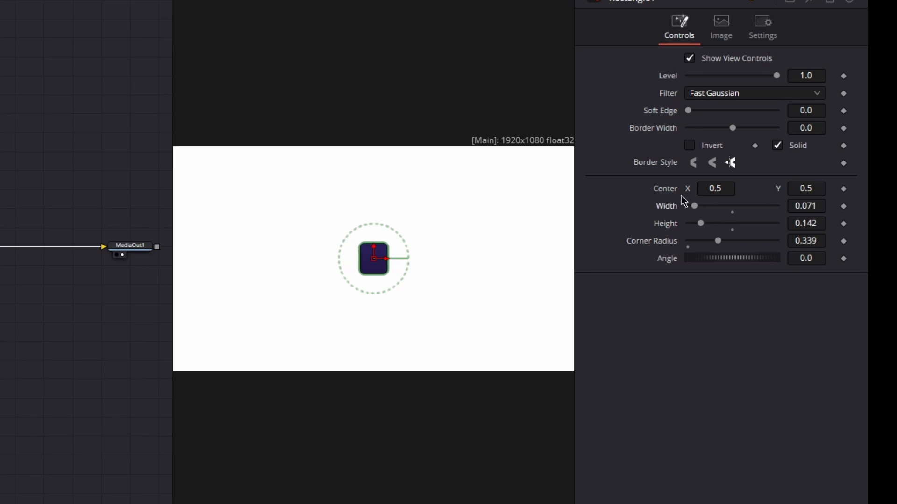
Move Rectangle1 below the frame to center Y -0.172 and keyframe its center, width and height at frame 0
left_click_drag(816, 183, 814, 182)
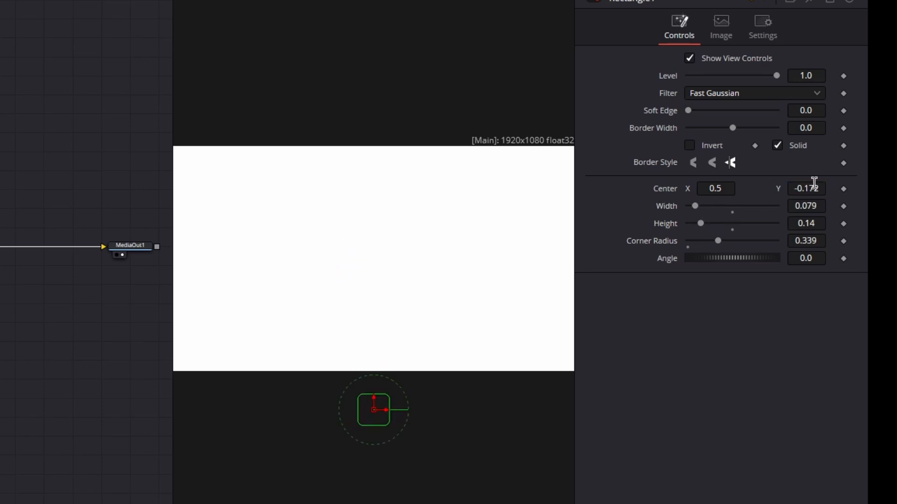
left_click(843, 189)
left_click(843, 206)
left_click(843, 224)
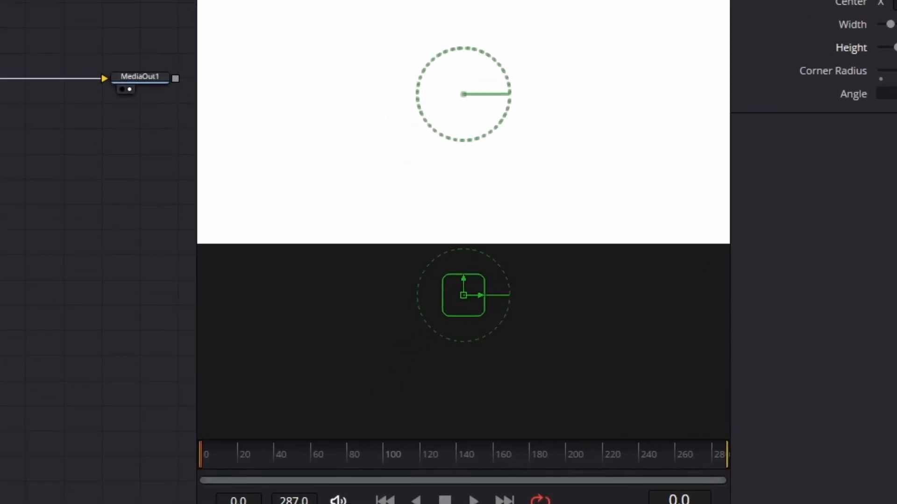
At frame 40, set Rectangle1's center Y to 0.5, width to 0.231 and height to 0.701
left_click(273, 463)
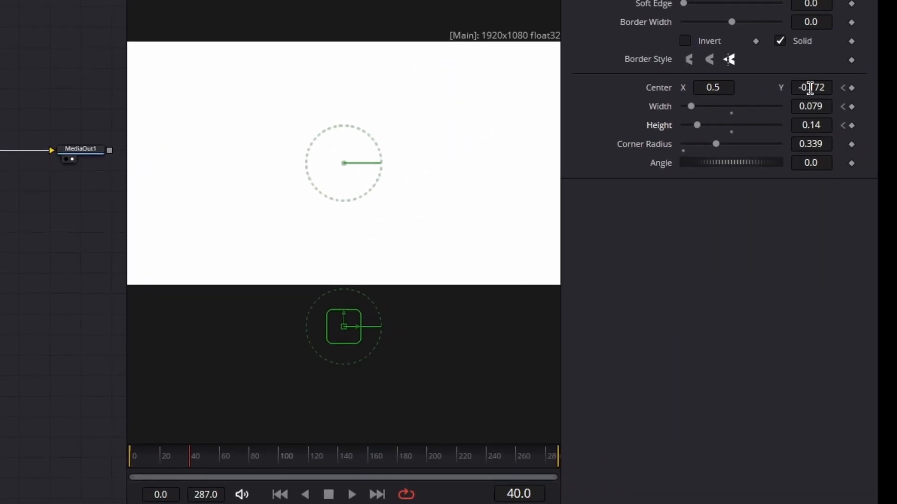
left_click(810, 88)
key("Tab")
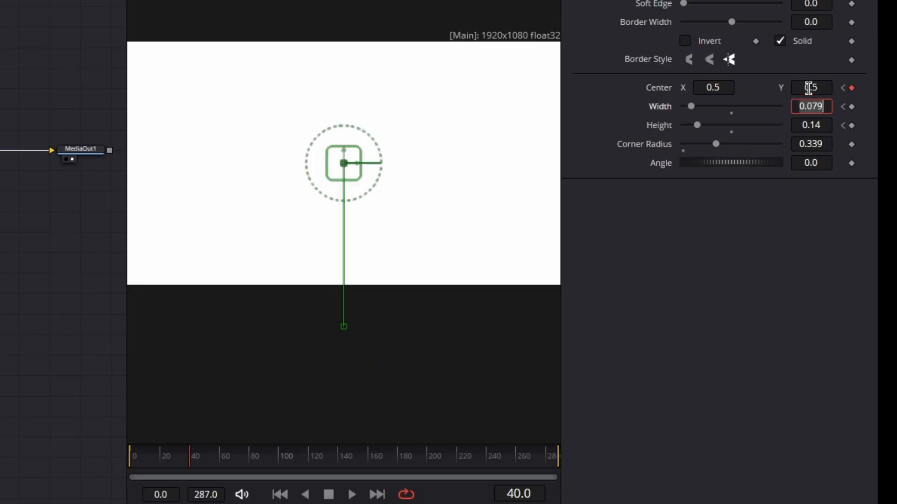
mouse_move(692, 107)
left_mouse_down()
mouse_move(750, 129)
mouse_move(709, 104)
mouse_move(744, 129)
left_mouse_up()
left_click(815, 106)
type("0.231")
key("Return")
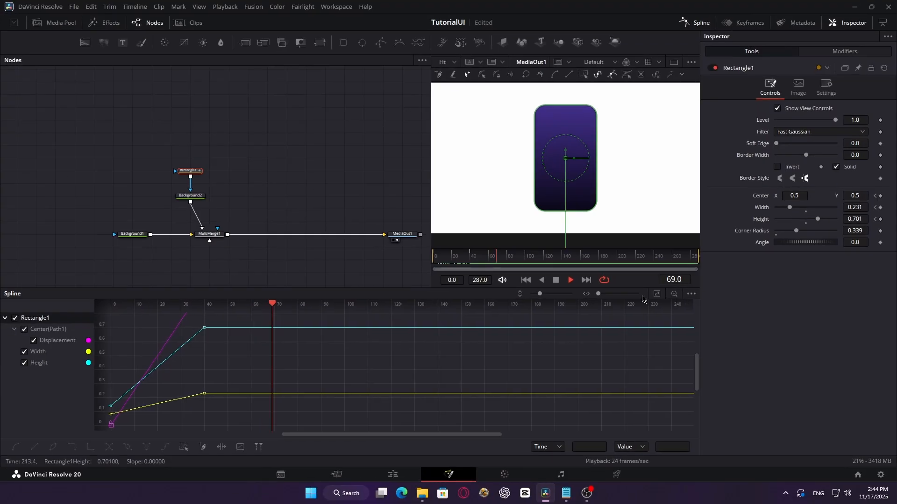
Smooth all of Rectangle1's animation curves in the Spline editor and play the animation back
left_click(509, 441)
key("ctrl+a")
key("s")
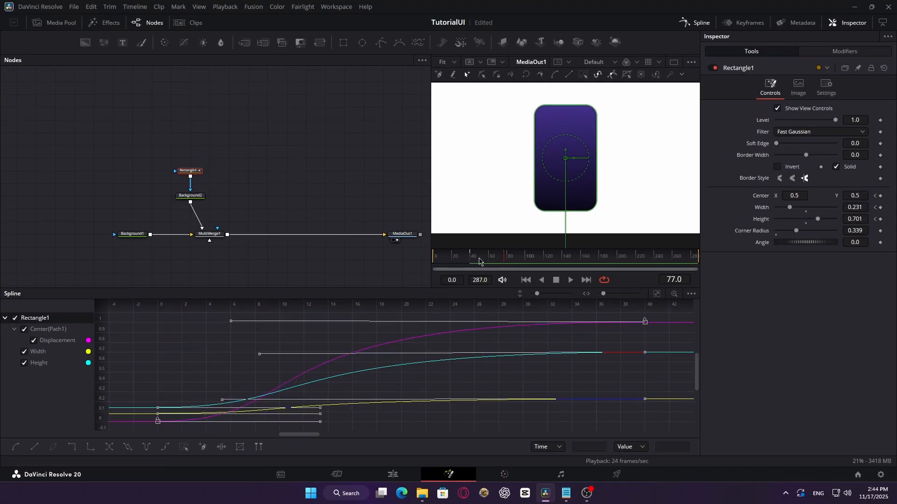
key("space")
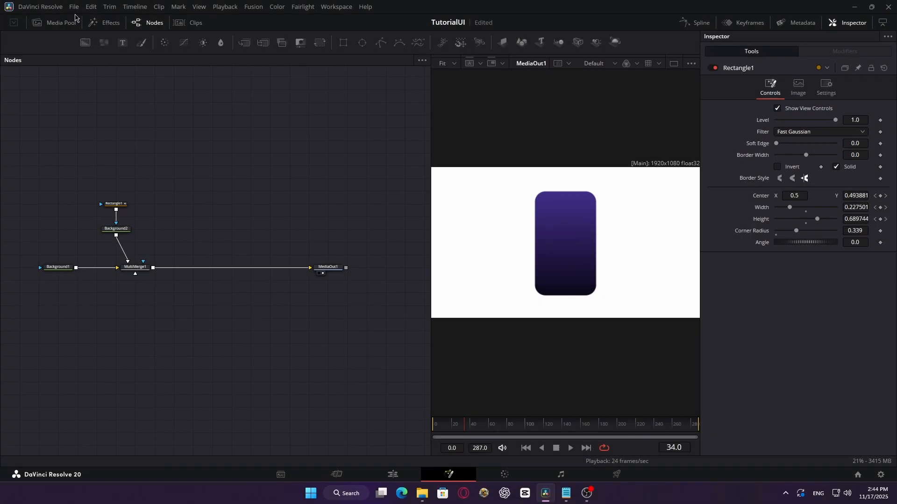
Bring Moonn.mov from the media pool into the node graph and connect it to MultiMerge1
left_click(70, 22)
left_click_drag(182, 381, 143, 262)
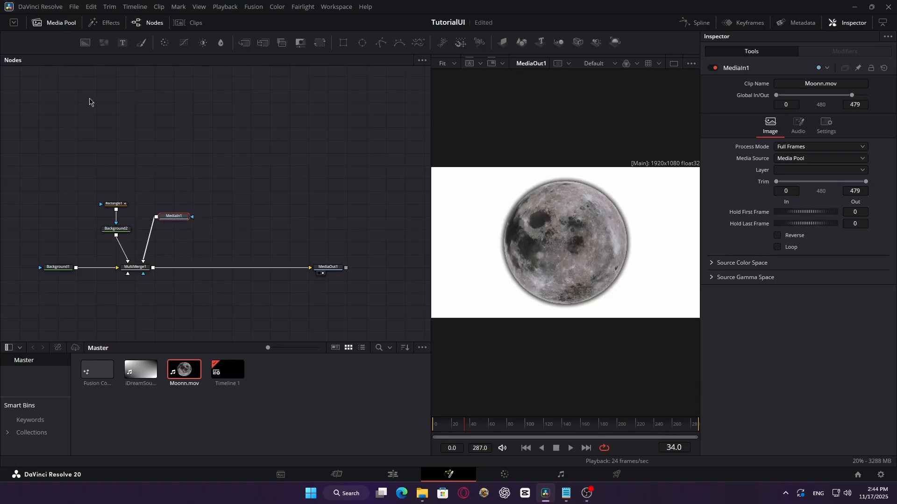
left_click(53, 23)
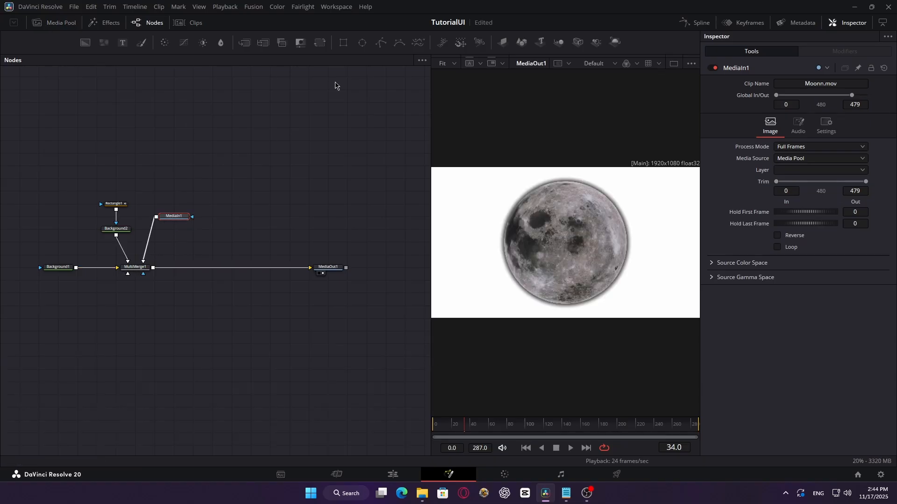
Add a Transform node after MediaIn1, scale the moon to about half size and move it to the rectangle's lower end
left_click_drag(151, 234, 154, 204)
left_click(155, 229)
left_click_drag(805, 154, 791, 154)
left_click_drag(565, 235, 564, 276)
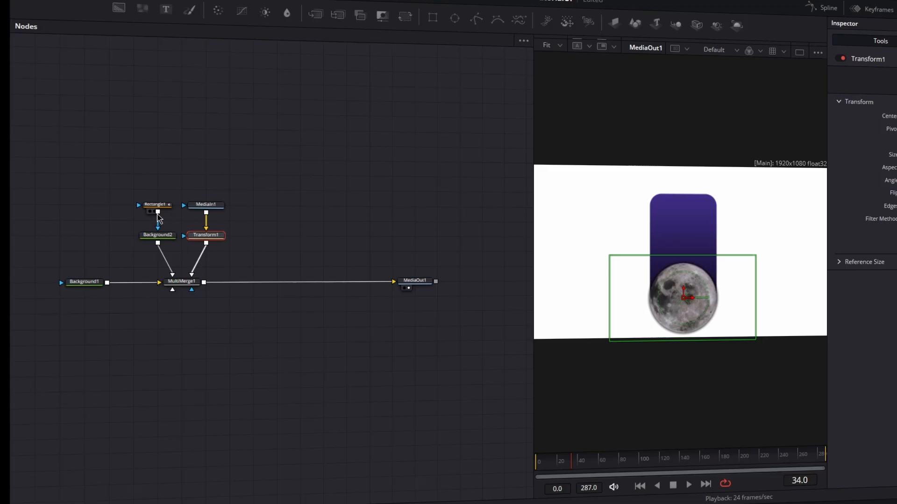
Connect Rectangle1 as the mask of Transform1 and enable Multiply by Mask for the moon
left_click_drag(116, 209, 142, 229)
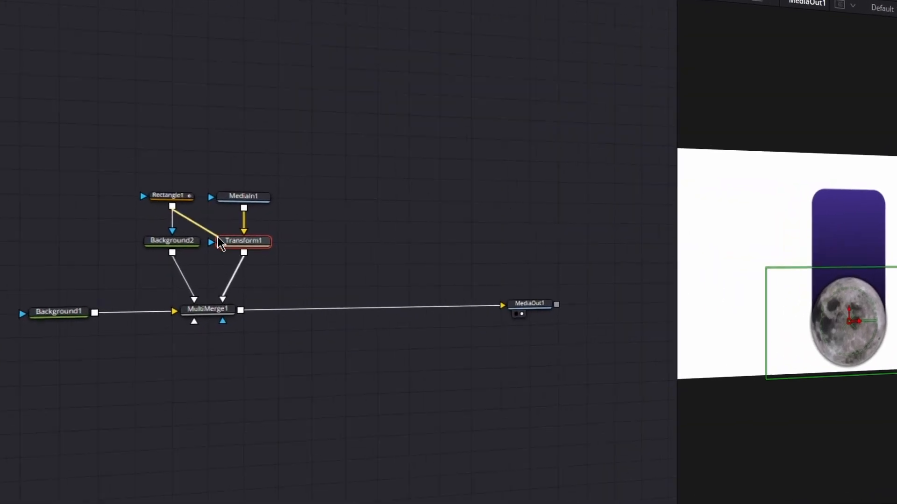
left_click_drag(219, 242, 219, 243)
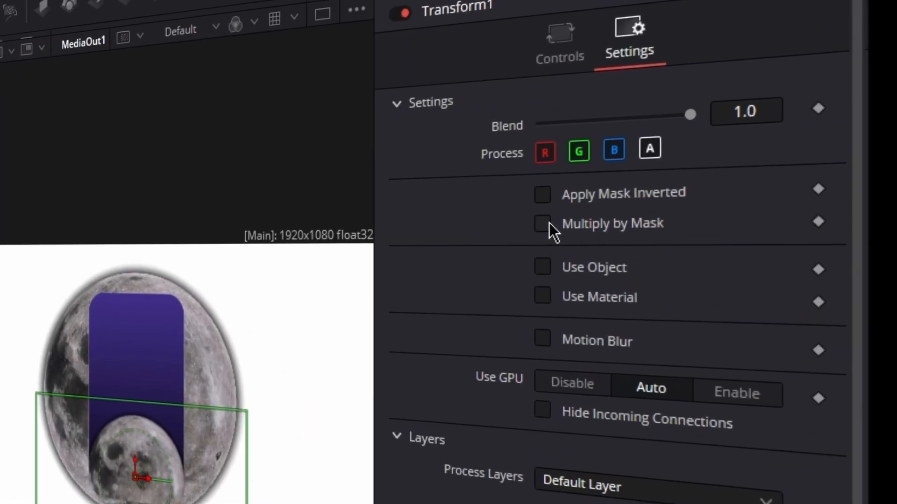
left_click(546, 224)
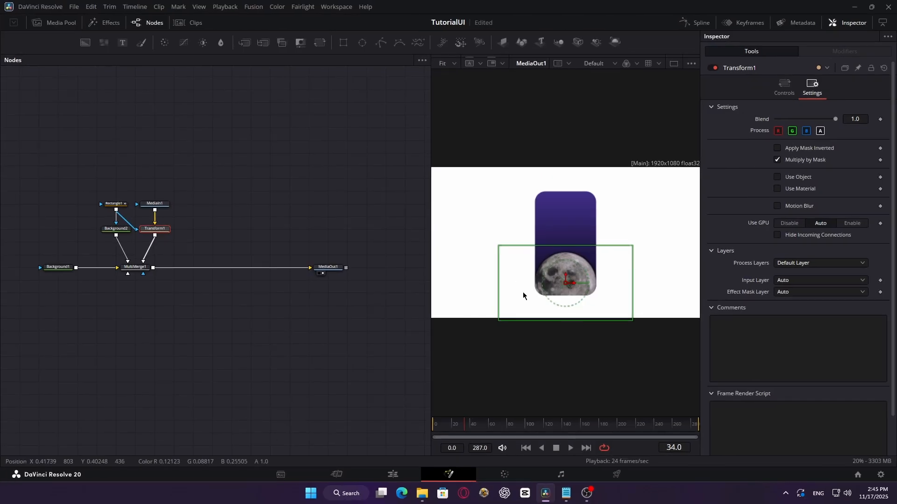
Add an Ellipse mask to MediaIn1, fit it to the moon at about 0.44 width and height, and set Soft Edge to 0.1417
left_click(290, 298)
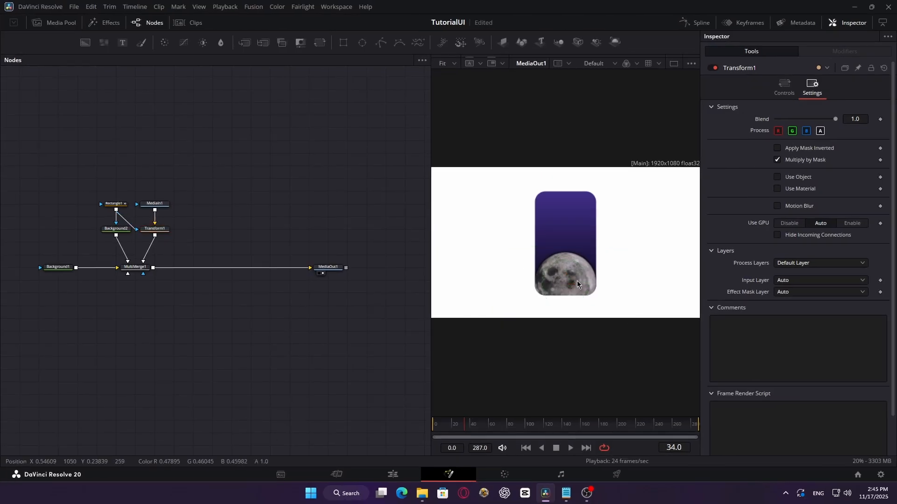
left_click_drag(156, 182, 158, 182)
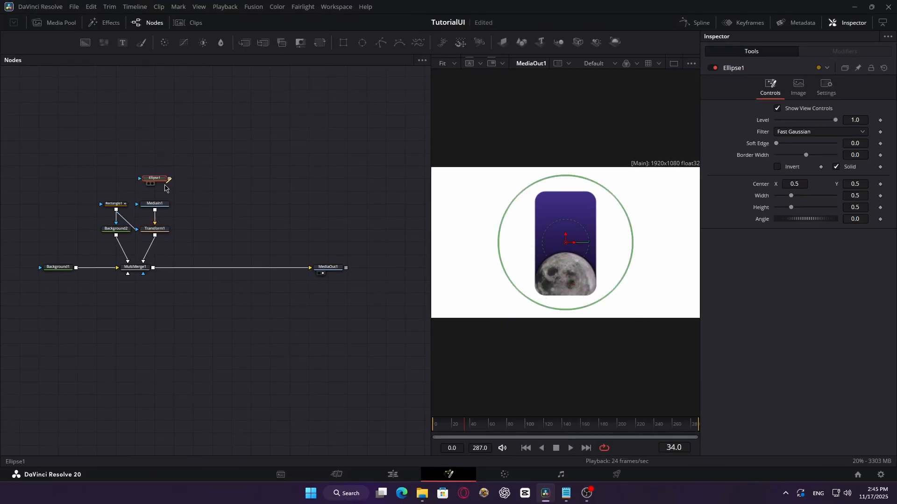
left_click_drag(600, 271, 591, 270)
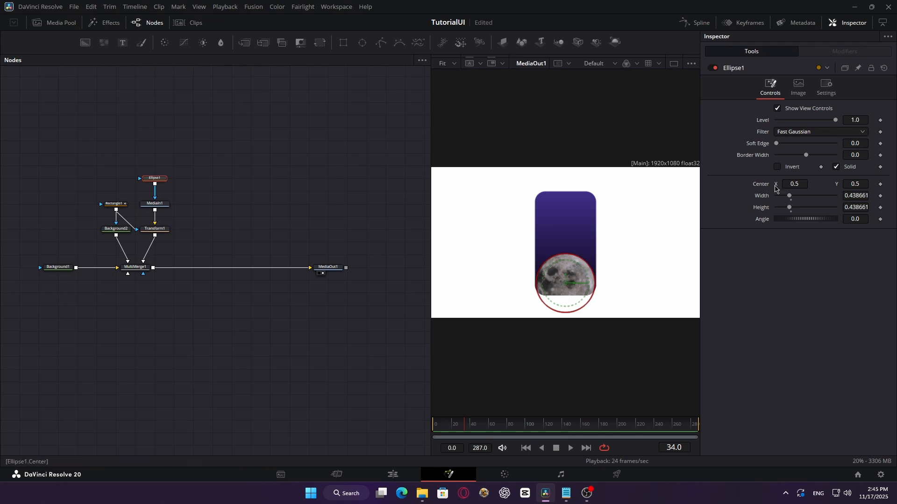
left_click_drag(797, 147, 821, 148)
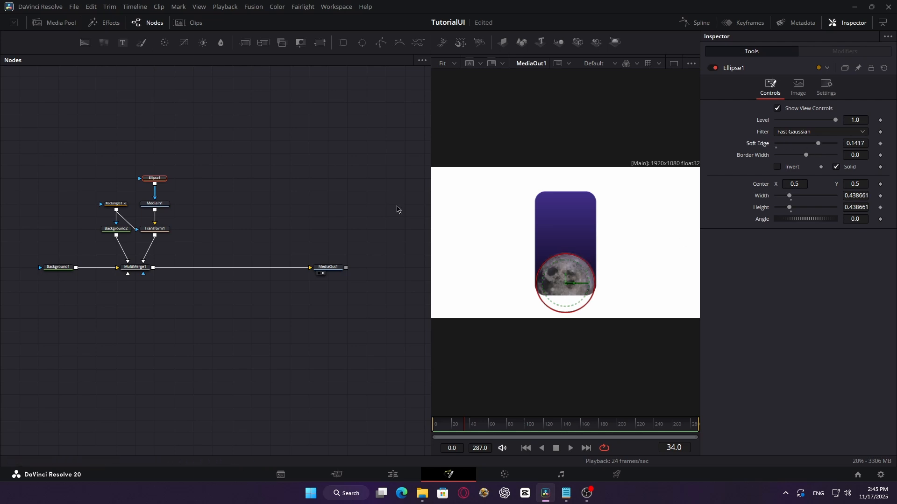
left_click(411, 216)
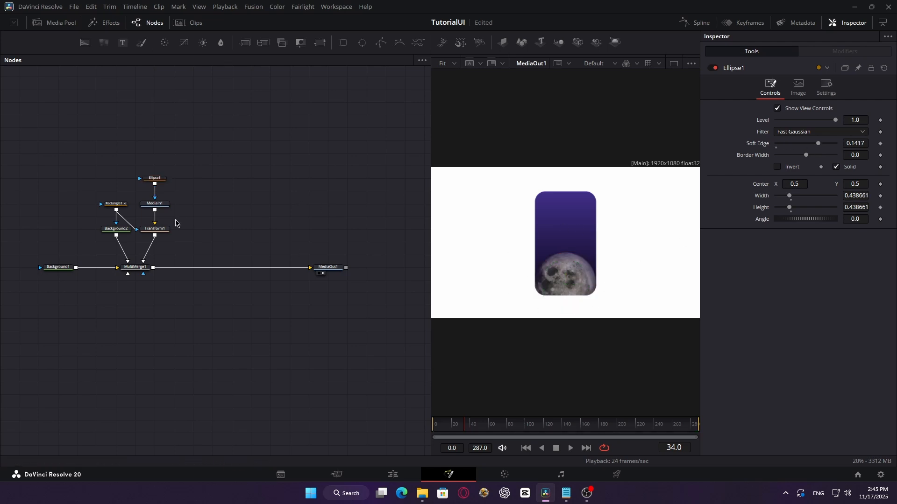
Keyframe Transform1 at frame 10 with Center Y at -0.214 and Size at 0.148, placing the moon below the card
left_click(163, 232)
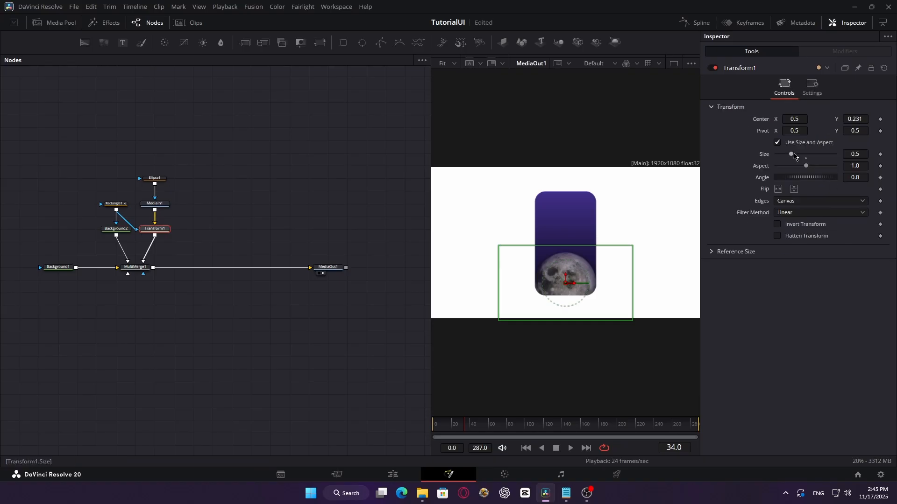
left_click_drag(855, 120, 647, 120)
left_click_drag(450, 426, 435, 425)
left_click(880, 120)
Keyframe Transform1 at frame 40 with Center Y at 0.177 and Size at 0.45
left_click(472, 426)
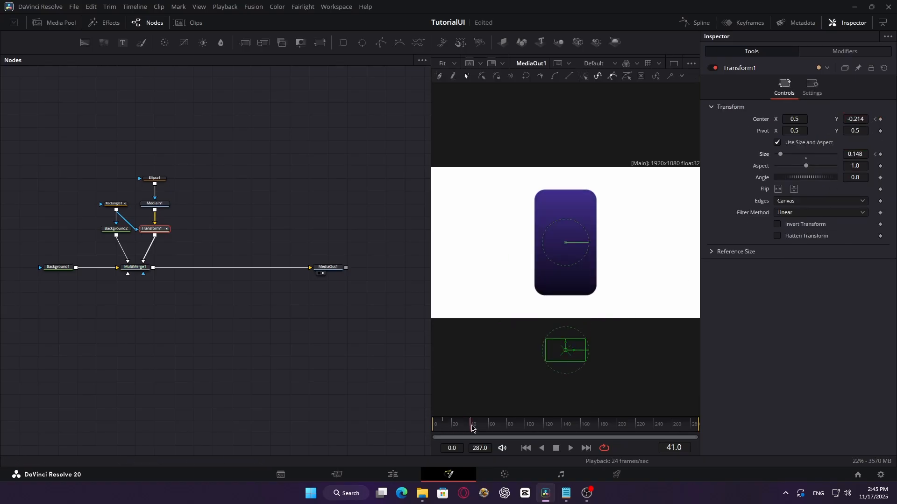
left_click_drag(780, 154, 789, 154)
left_click_drag(855, 120, 896, 119)
left_click_drag(788, 154, 790, 154)
left_click_drag(855, 119, 839, 120)
left_click_drag(790, 154, 788, 154)
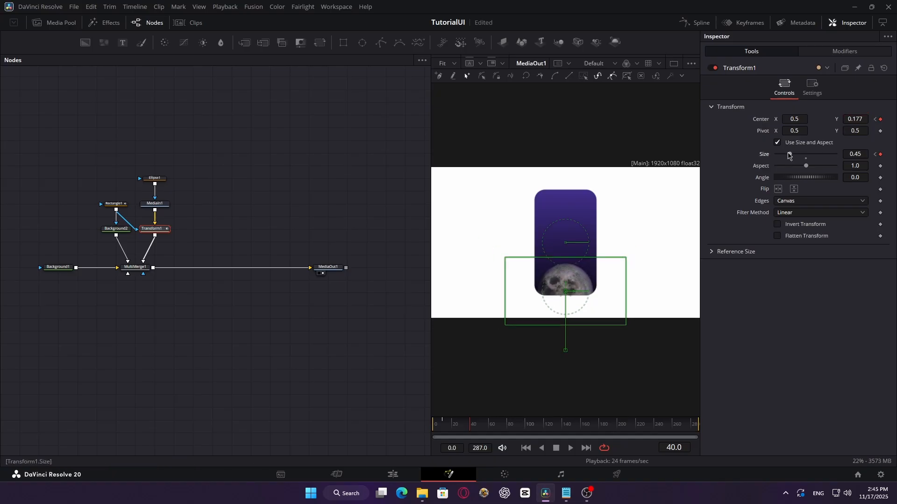
Smooth Transform1's displacement and size curves in the Spline editor with a long ease-out and play the moon animation back
left_click(695, 27)
left_click(657, 294)
key("ctrl+a")
key("f")
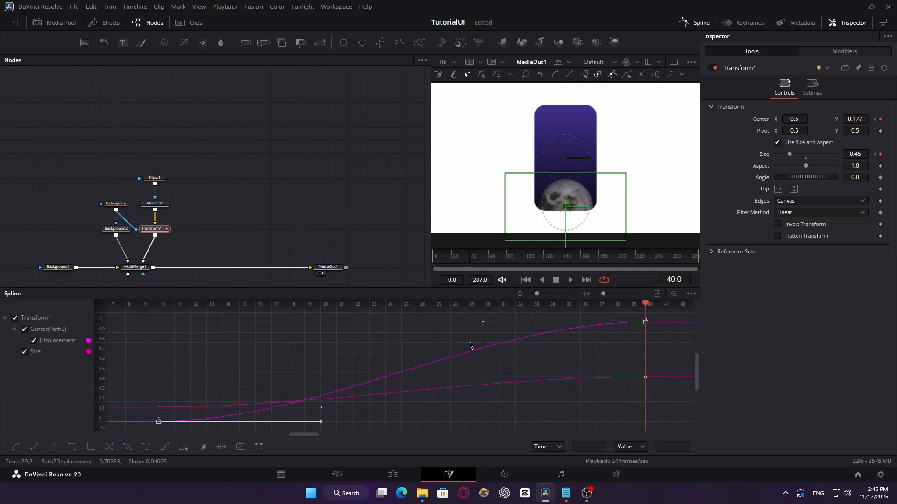
left_click_drag(482, 322, 168, 322)
left_click_drag(483, 377, 168, 377)
left_click(440, 255)
key("space")
left_click(369, 198)
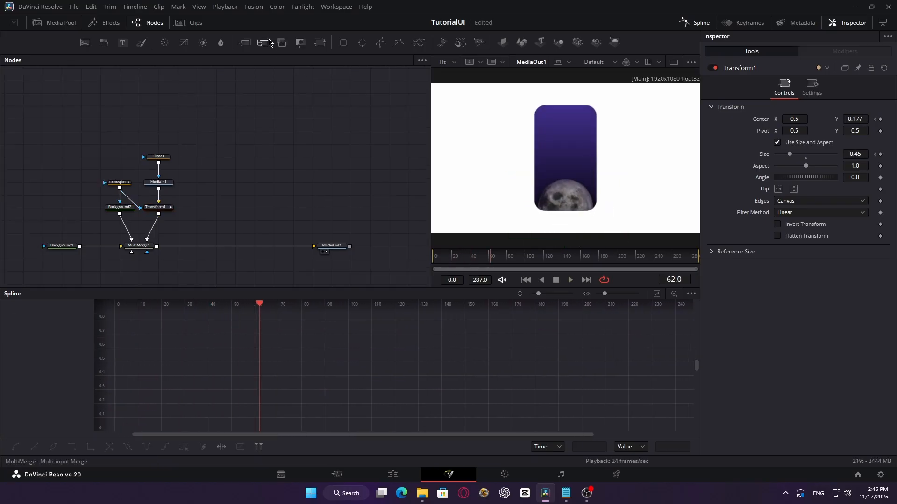
Add a Text node, connect it to MultiMerge1 and enter the text "Sleep quality"
left_click_drag(212, 220, 220, 210)
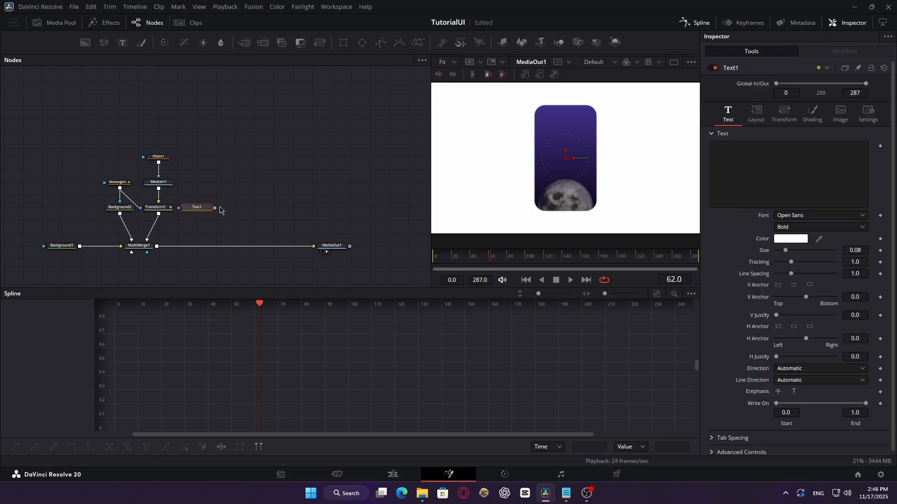
left_click_drag(154, 242, 154, 243)
left_click(764, 166)
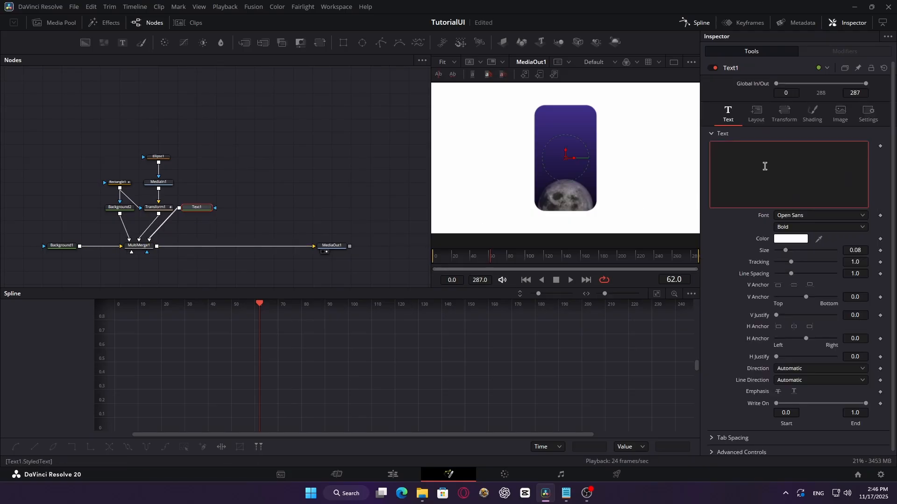
type("Sleep quality")
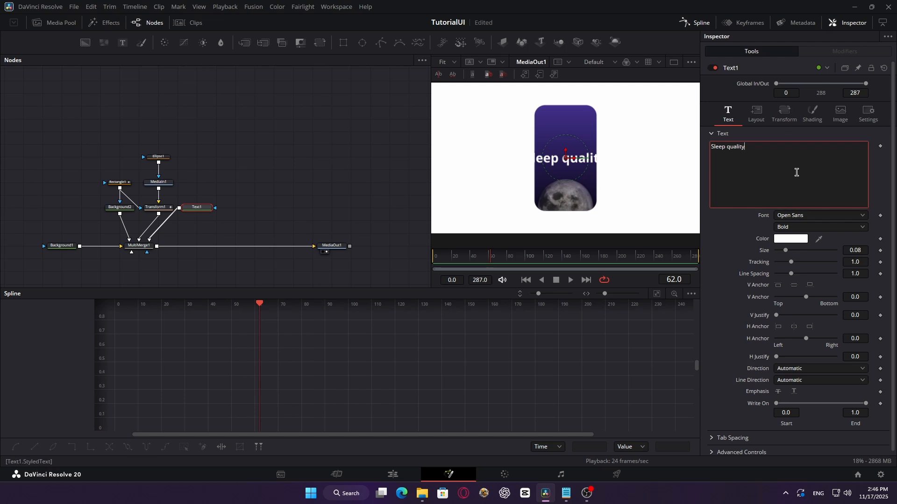
Set the "Sleep quality" text to SF Pro Display Medium with a size of 0.0545
left_click(818, 216)
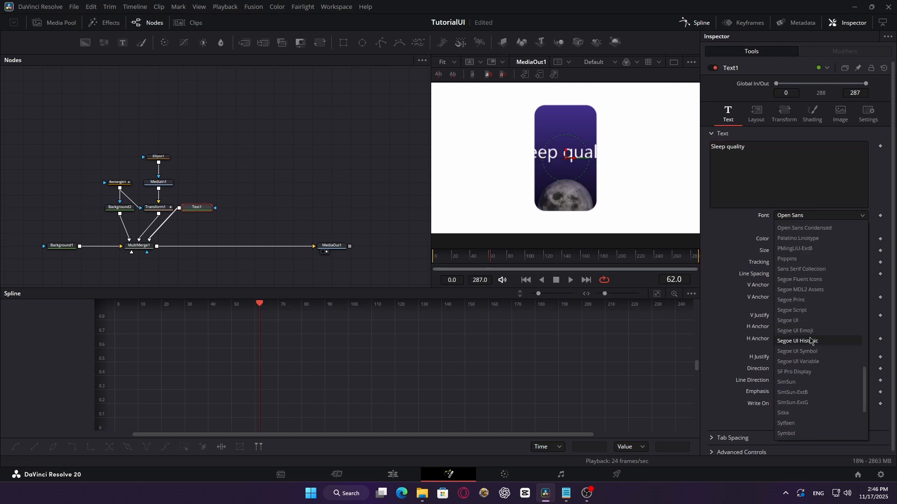
left_click(814, 372)
left_click(804, 228)
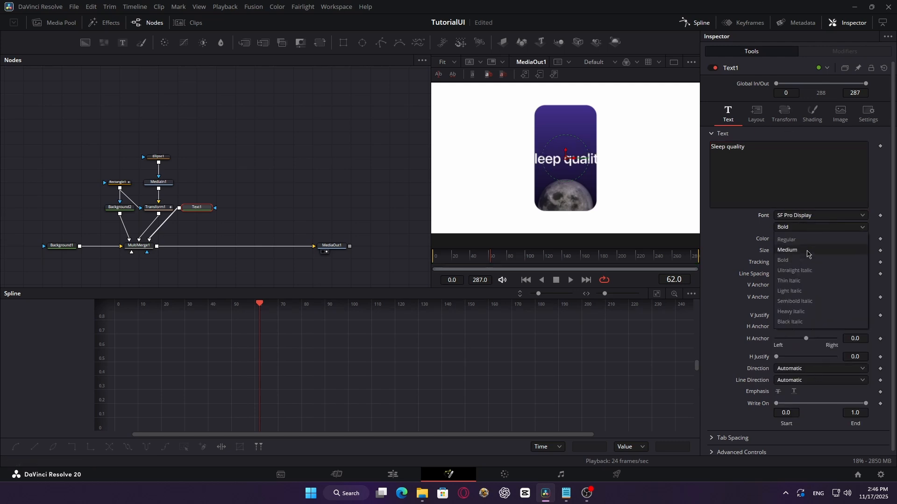
left_click(807, 250)
left_click_drag(862, 251, 855, 251)
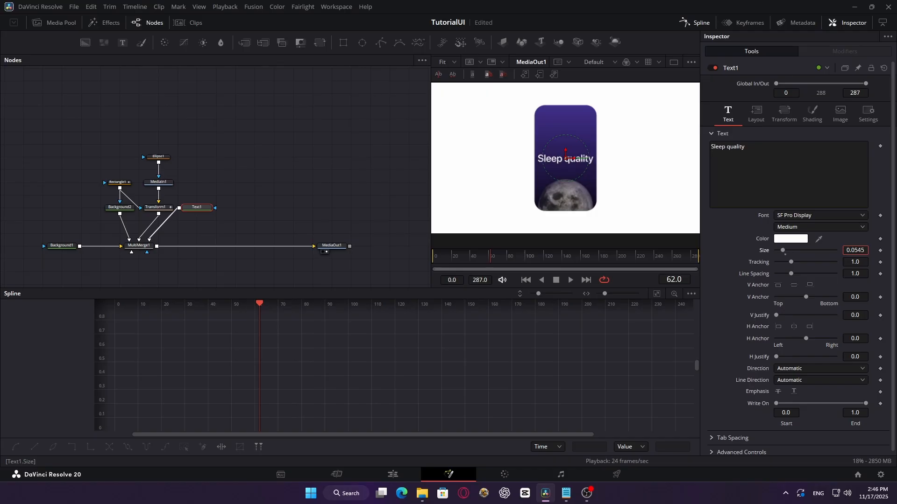
Change Text1's shading type to Gradient and move the white colour stop to about 0.557
left_click(812, 113)
left_click(852, 250)
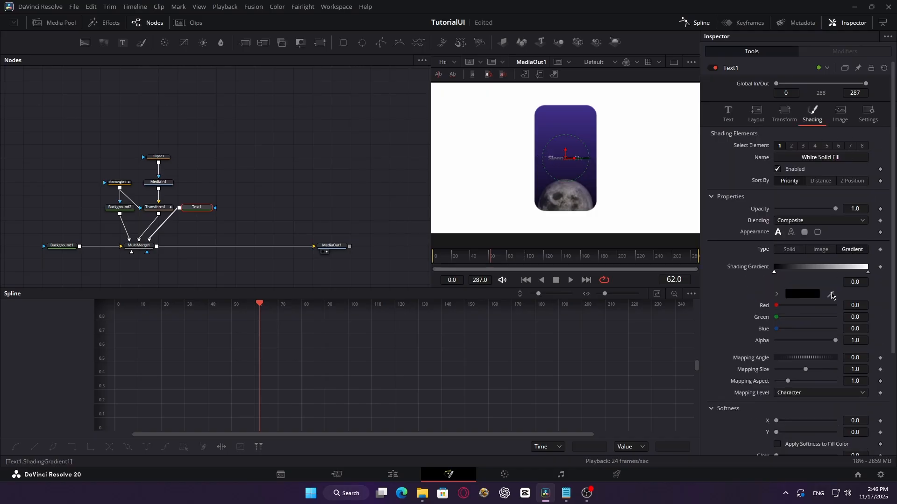
left_click_drag(867, 275, 832, 276)
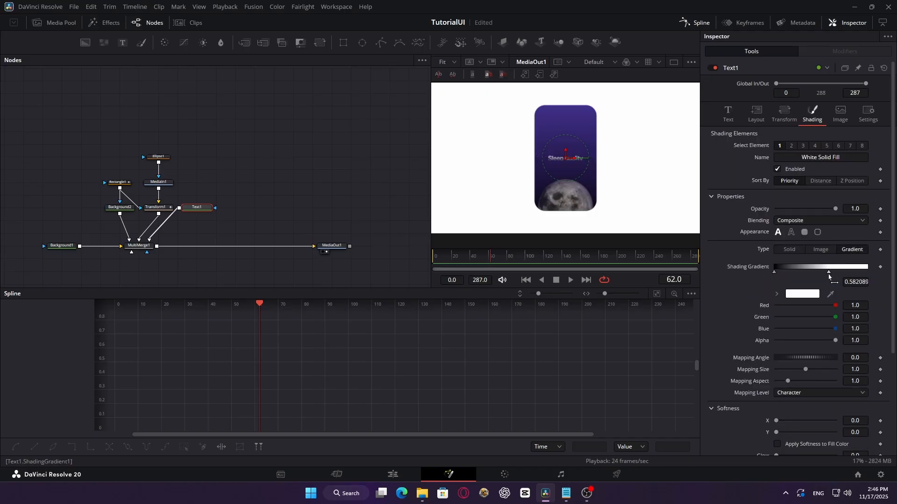
Insert a Drop Shadow node between Text1 and MultiMerge1
left_click_drag(203, 209, 242, 186)
key("shift+space")
type("drop sh")
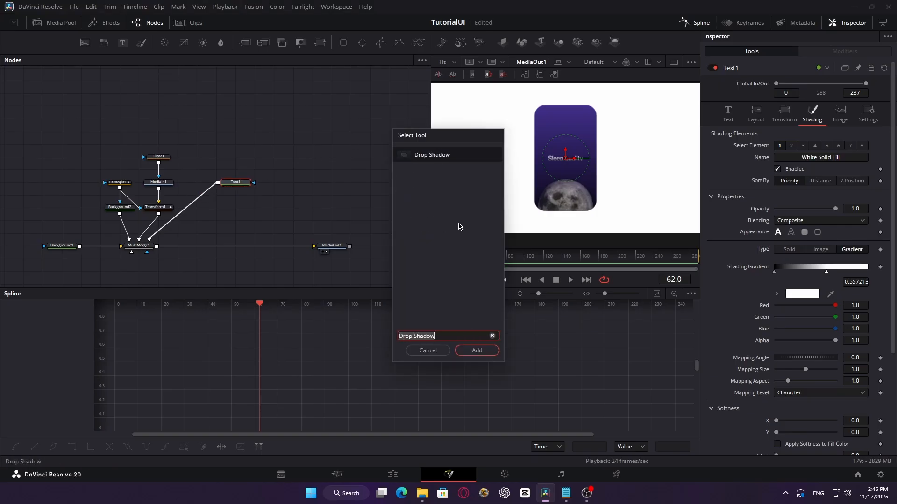
left_click(477, 350)
left_click_drag(205, 182, 238, 198)
Insert a Glow node between Text1 and DropShadow1 with Glow Size 5.5 and Glow 0.772
left_click(241, 171)
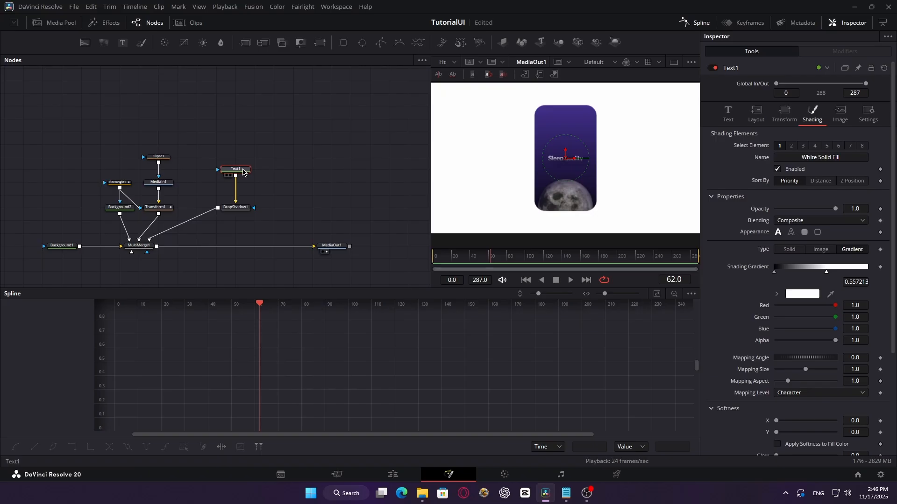
key("shift+space")
type("glow")
key("Return")
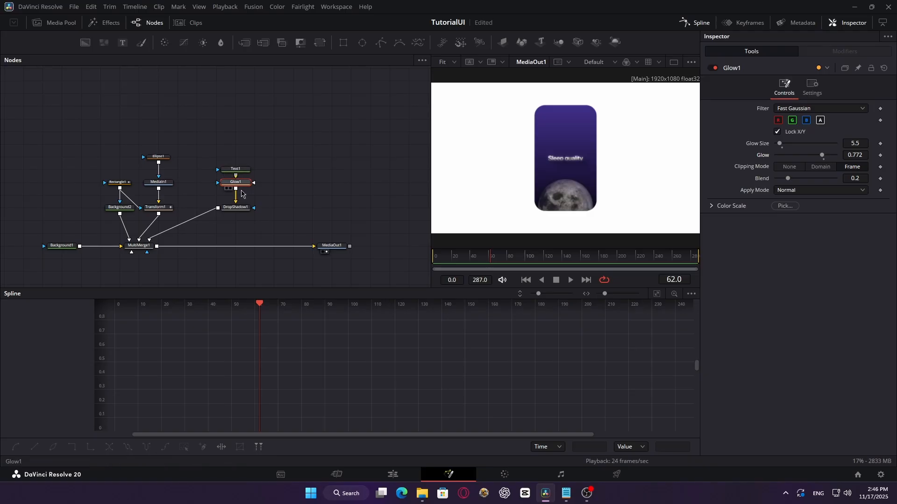
Arrange Text1, Glow1 and DropShadow1 as a compact stack beside the moon nodes
left_click_drag(241, 190, 244, 185)
left_click_drag(248, 160, 233, 211)
left_click_drag(236, 194, 217, 181)
scroll(583, 166, "up", 3)
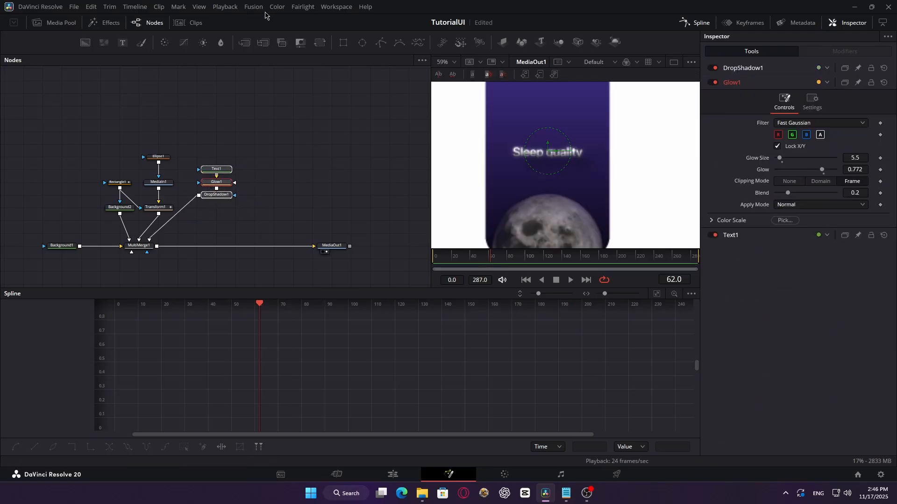
left_click(289, 183)
left_click_drag(323, 181, 331, 186)
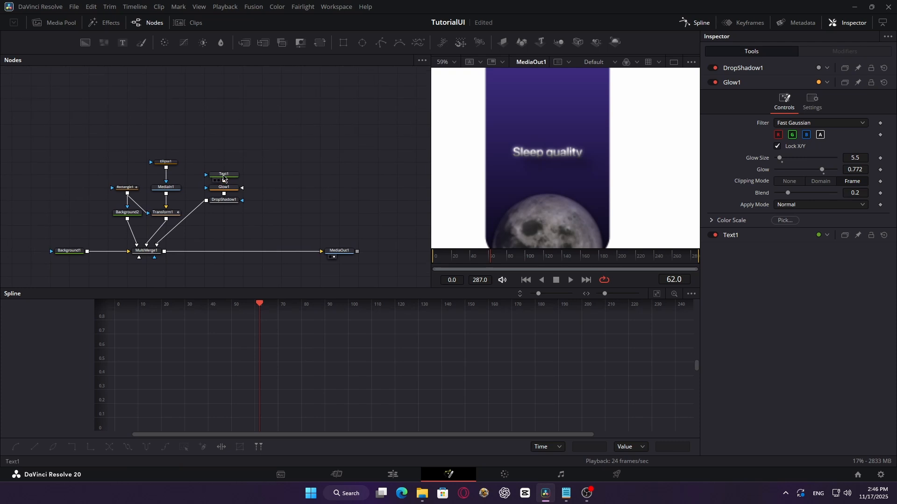
Keyframe Text1 at frame 20 with its layout Center at 0.5, 0.5 and its shading Opacity at 0
left_click(224, 174)
left_click_drag(458, 260, 452, 261)
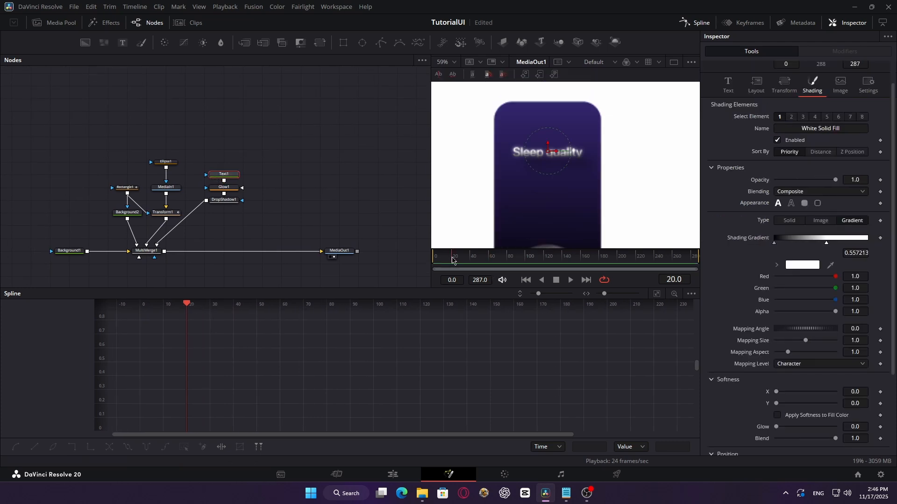
left_click(756, 87)
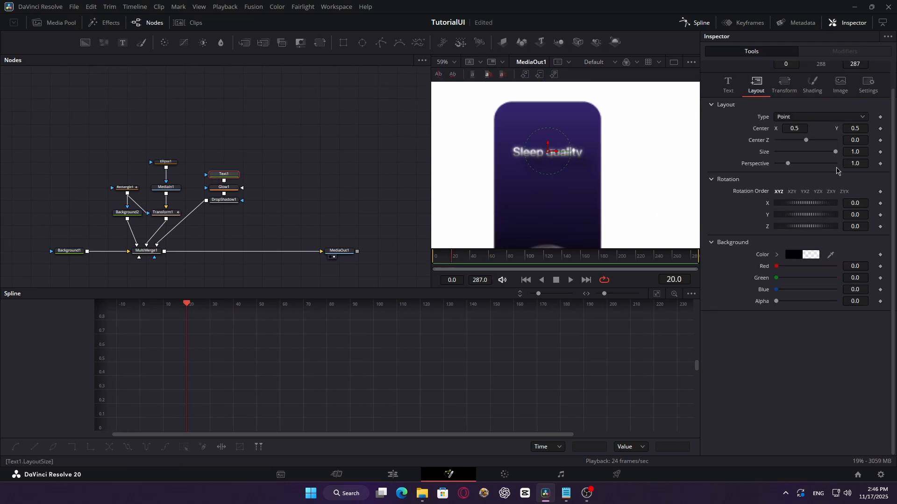
left_click(880, 129)
left_click(812, 85)
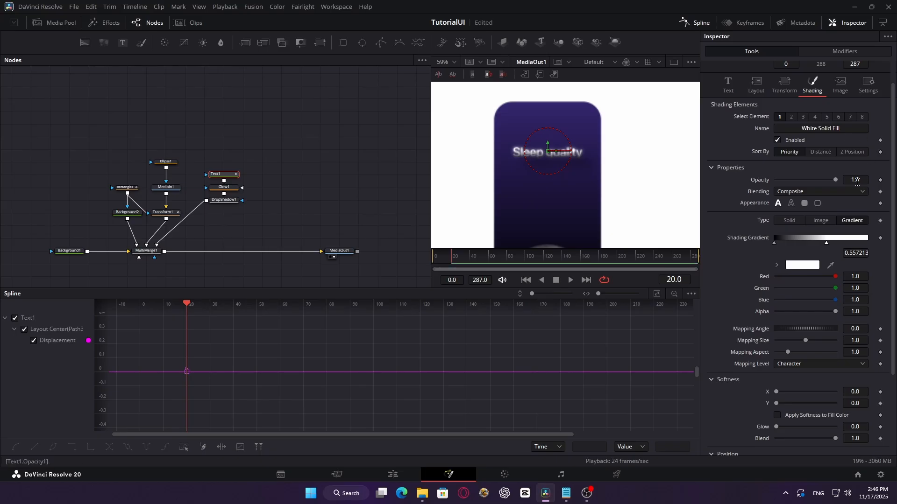
left_click_drag(835, 180, 774, 180)
left_click(880, 180)
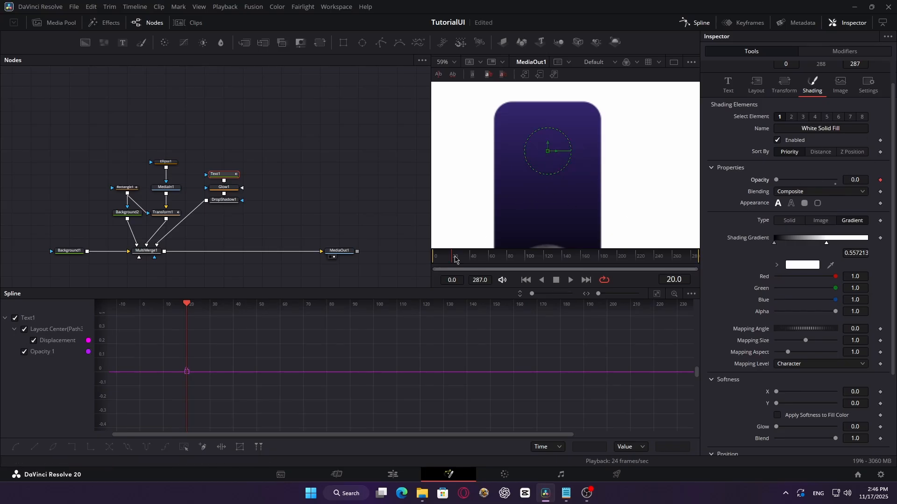
At frame 50, raise Text1's shading Opacity and set its layout Center Y to 0.734
left_click_drag(456, 260, 480, 260)
scroll(554, 202, "down", 2)
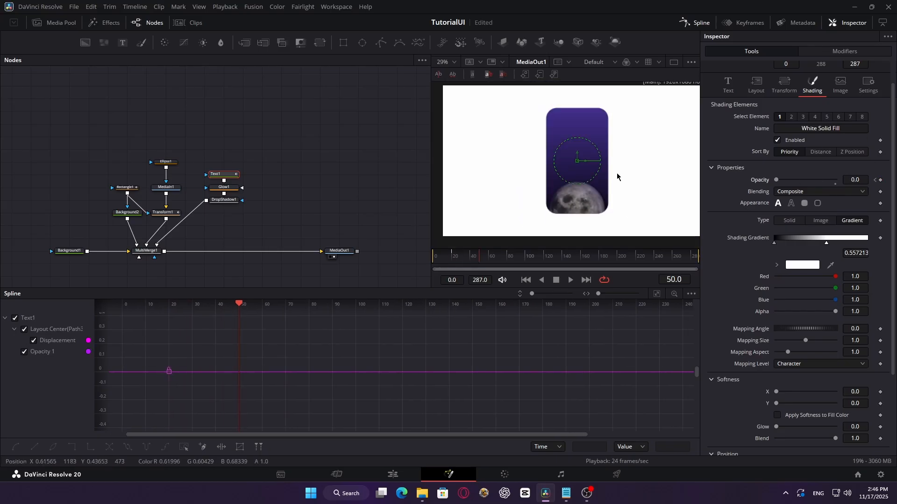
left_click(757, 88)
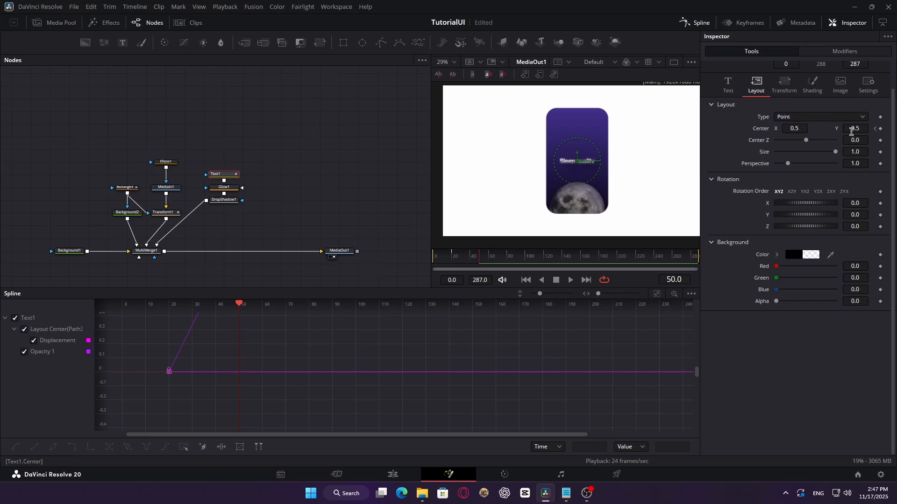
left_click_drag(851, 132, 883, 132)
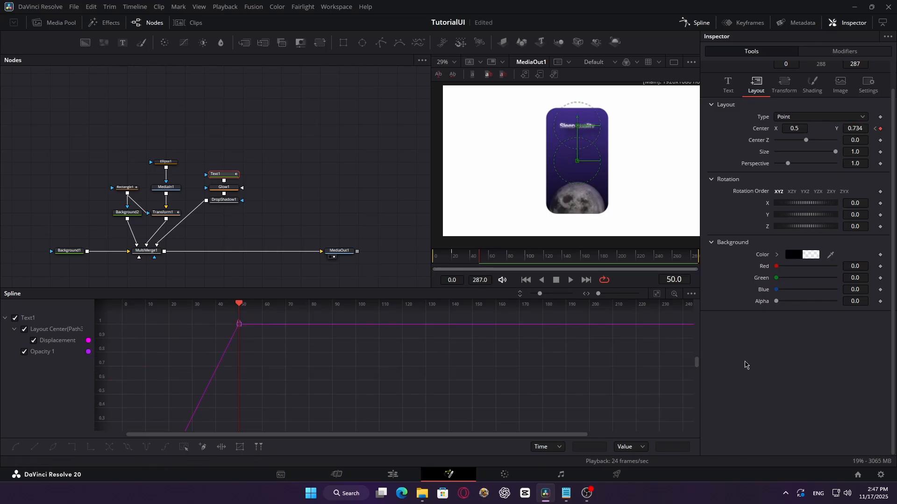
Smooth Text1's animation curves in the Spline editor with a long ease-out and play the text animation back
left_click(657, 294)
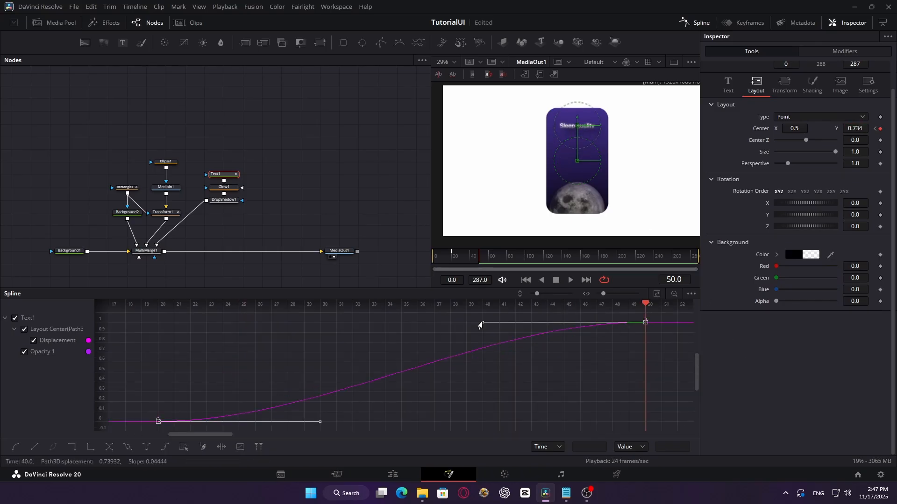
left_click_drag(482, 323, 178, 322)
left_click_drag(484, 323, 283, 324)
left_click(448, 258)
key("space")
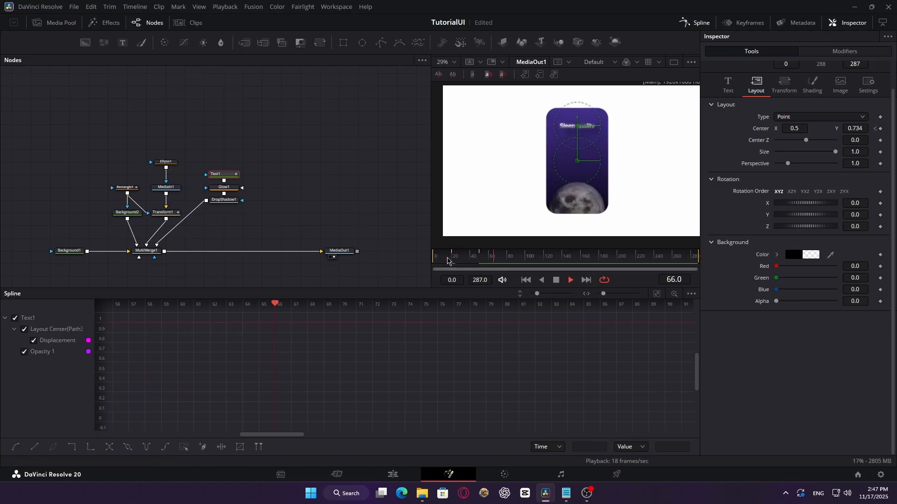
key("space")
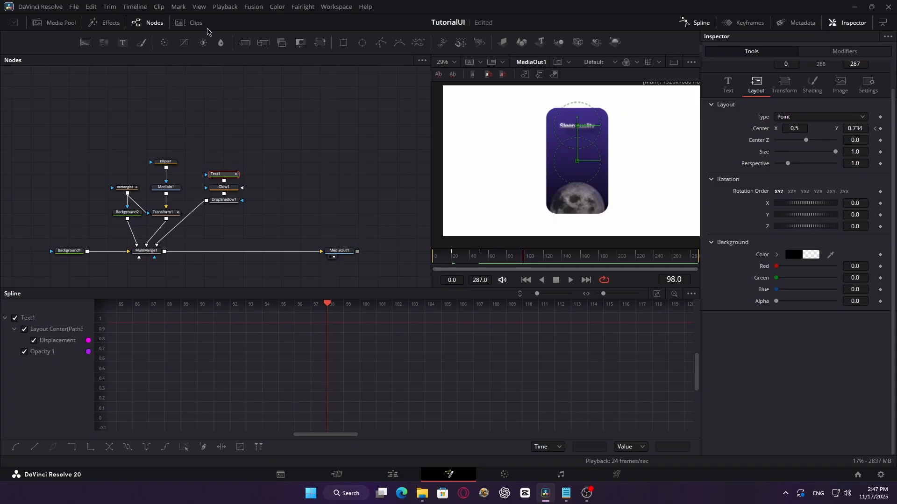
Add a Text node with an integer slider control named Counter on the Text page, ranging from 0 to 89
left_click_drag(122, 42, 281, 187)
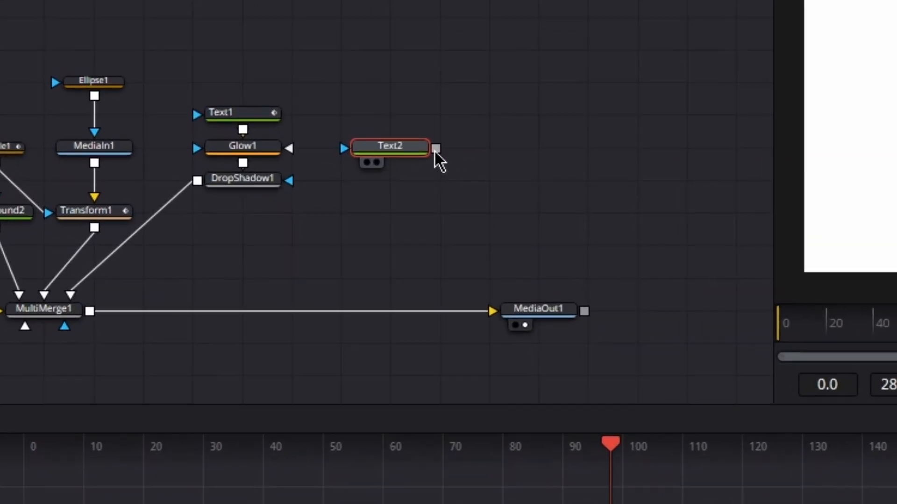
right_click(293, 188)
left_click(510, 218)
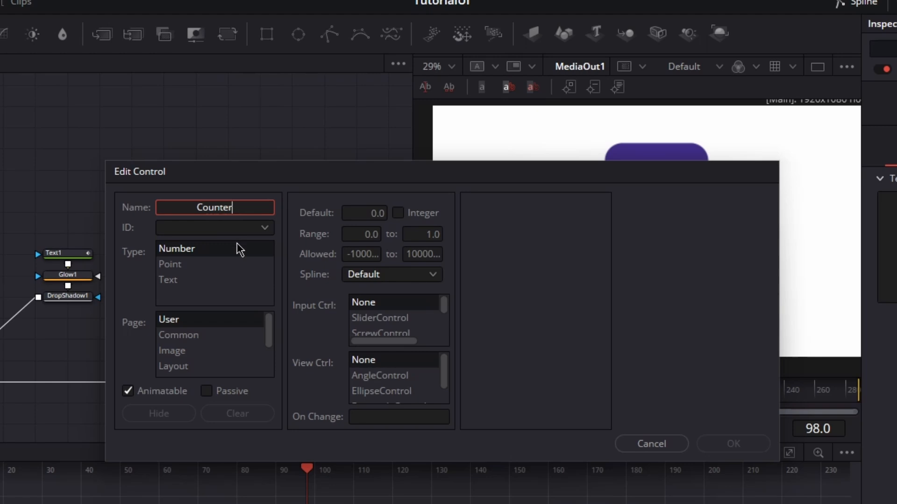
scroll(243, 357, "down", 2)
left_click(180, 354)
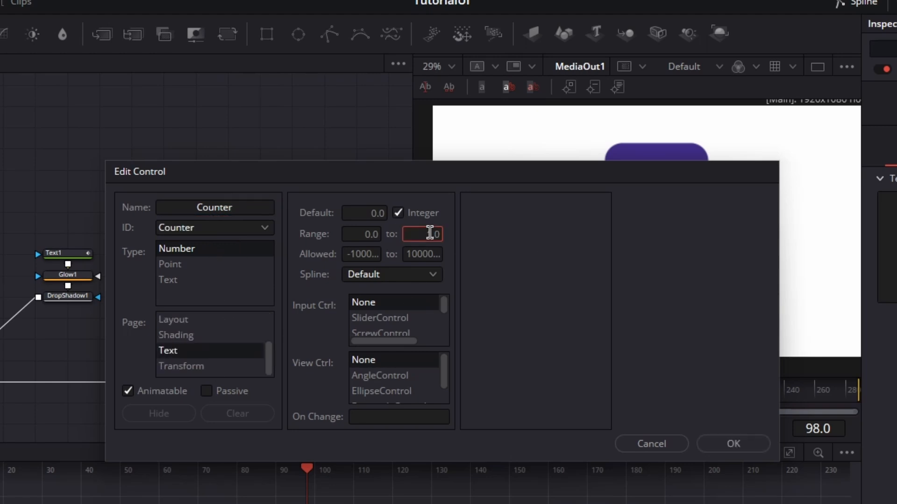
left_click(382, 320)
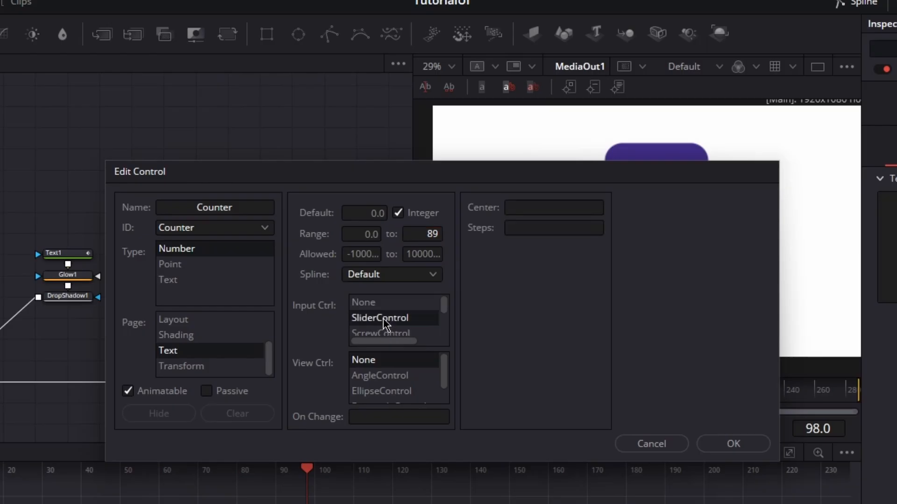
left_click(751, 446)
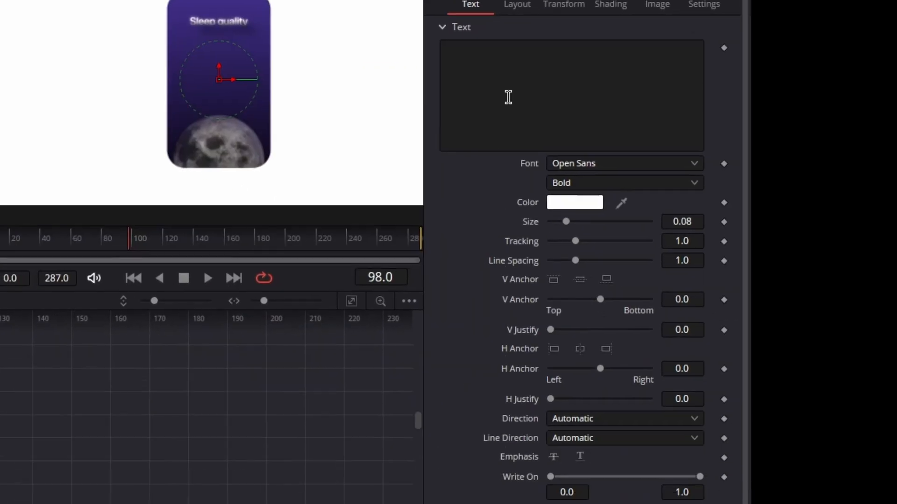
Drive Text2's text with the copied counter expression using a "%" suffix, and test the Counter slider
right_click(896, 250)
left_click(486, 398)
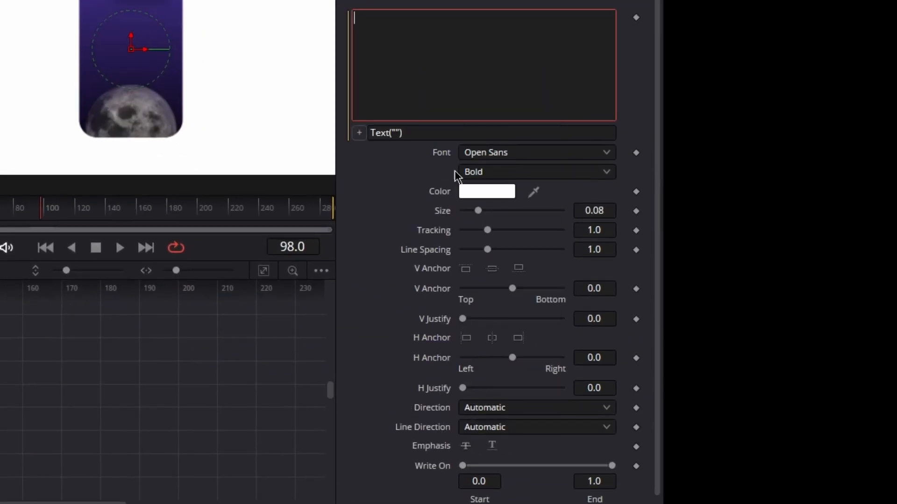
left_click(402, 132)
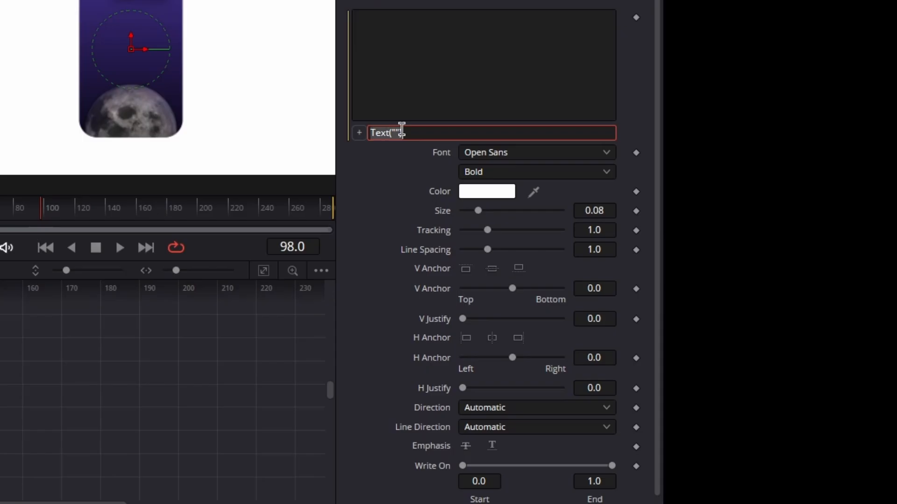
key("ctrl+v")
key("ctrl+z")
key("alt+Tab")
key("alt+Tab")
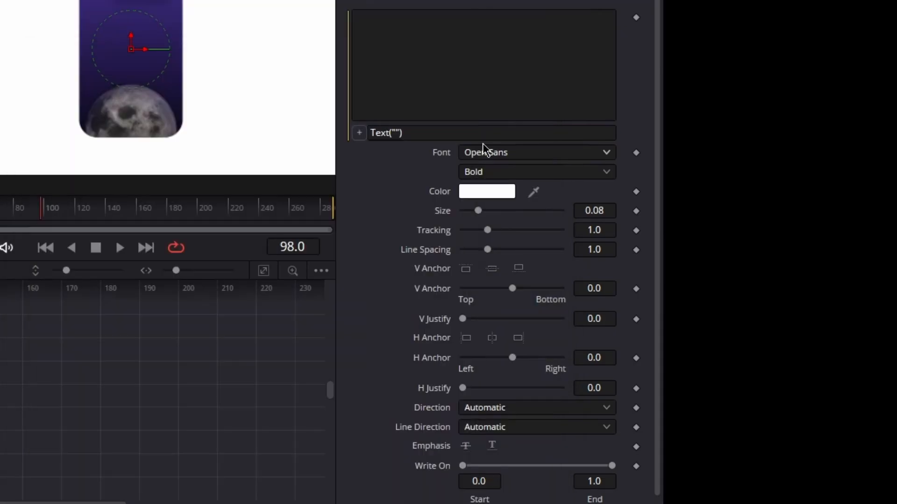
left_click(437, 129)
key("ctrl+v")
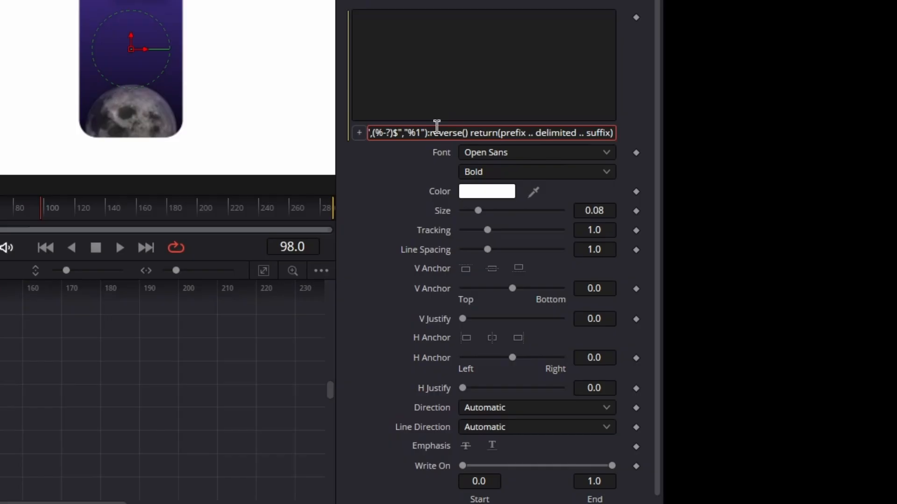
key("Tab")
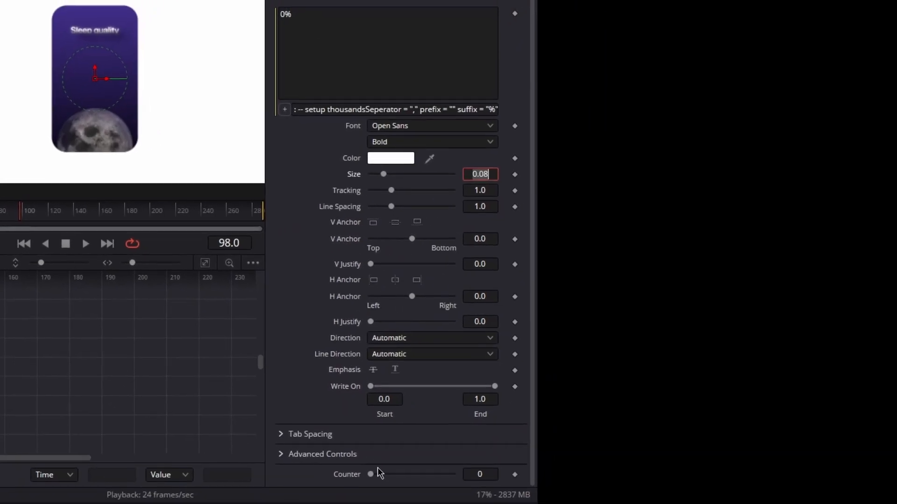
left_click_drag(371, 475, 376, 475)
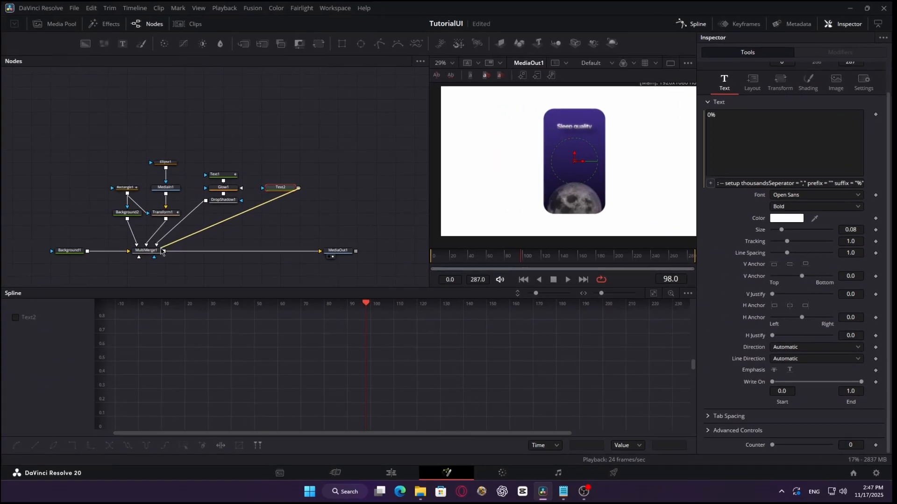
Connect Text2 to MultiMerge1 and style it in SF Pro Display Light Italic at size 0.0626 with gradient shading
left_click(820, 195)
left_click(818, 259)
left_click(811, 82)
left_click(853, 216)
left_click(727, 82)
left_click(808, 206)
mouse_move(867, 241)
left_mouse_down()
mouse_move(827, 240)
mouse_move(843, 229)
left_mouse_up()
left_click(822, 270)
Add a Glow node and a Drop Shadow node after Text2
key("shift+space")
type("glow")
key("Return")
left_click_drag(242, 187, 281, 200)
key("shift+space")
type("drop")
key("Return")
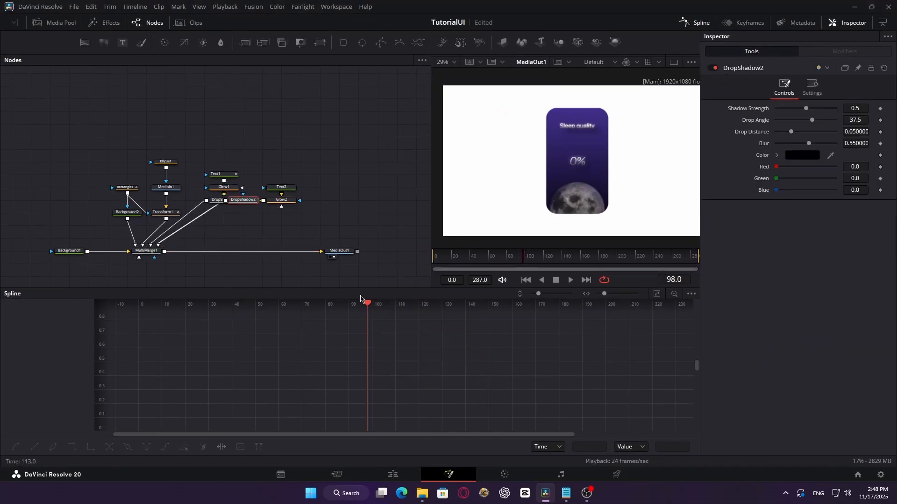
Fine-tune Glow2's size and strength and stack Text2, Glow2 and DropShadow2 beside the Text1 nodes
left_click_drag(783, 144, 786, 143)
left_click_drag(823, 154, 815, 154)
left_click_drag(317, 173, 261, 220)
left_click_drag(281, 187, 262, 174)
Keyframe Text2's layout Center and zero Opacity at frame 20, and move it up below the title at full Opacity at frame 50
left_click(262, 174)
left_click_drag(486, 257, 451, 252)
left_click(755, 114)
left_click(879, 157)
left_click(811, 114)
left_click_drag(835, 210, 776, 210)
left_click(879, 210)
left_click_drag(451, 256, 479, 256)
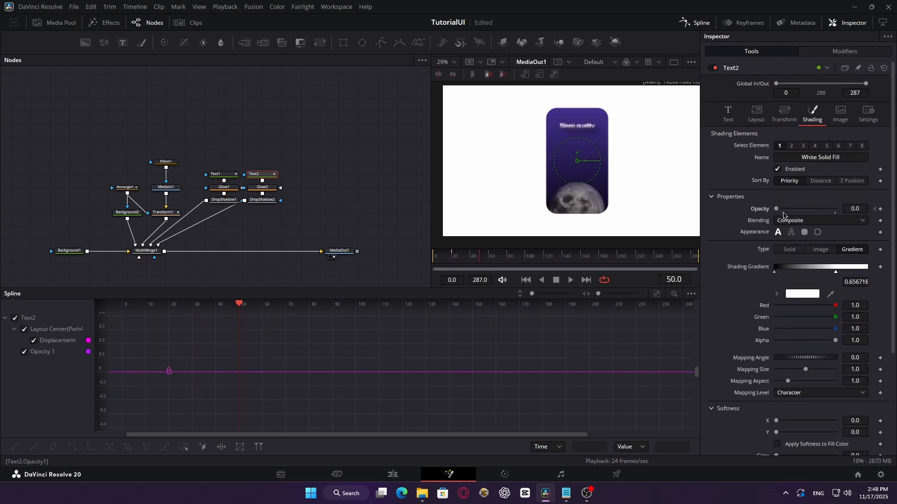
left_click_drag(776, 210, 836, 209)
Smooth Text2's position and opacity curves in the Spline editor with a long ease-out and play the result back
key("ctrl+f")
key("s")
left_click_drag(480, 324, 327, 323)
mouse_move(479, 257)
left_mouse_down()
mouse_move(446, 258)
mouse_move(488, 258)
left_mouse_up()
left_click(367, 198)
key("space")
Animate Text2's Counter from 0 to 89 at frame 60 with a long ease-out and play the counter animation back
left_click(727, 114)
scroll(796, 368, "down", 2)
left_click(261, 175)
left_click(25, 353)
key("ctrl+f")
key("s")
left_click_drag(481, 323, 177, 327)
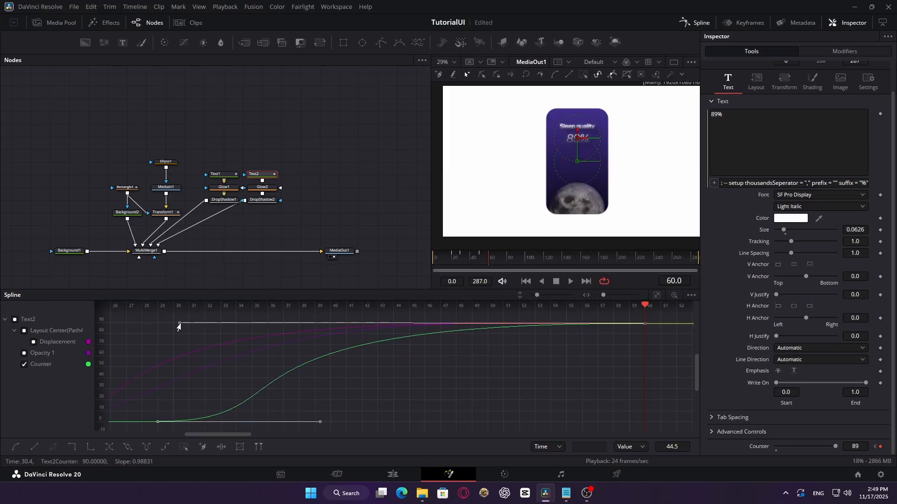
left_click_drag(488, 258, 451, 259)
left_click(340, 193)
key("space")
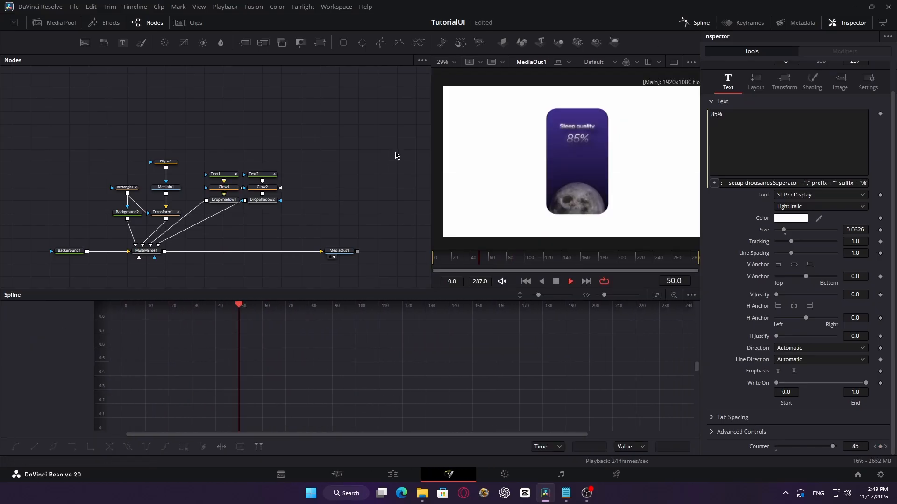
key("space")
Make room in the node graph and add a Background node with a Rectangle mask below MultiMerge1
left_click_drag(328, 242, 398, 223)
left_click_drag(306, 180, 380, 175)
left_click_drag(85, 42, 159, 264)
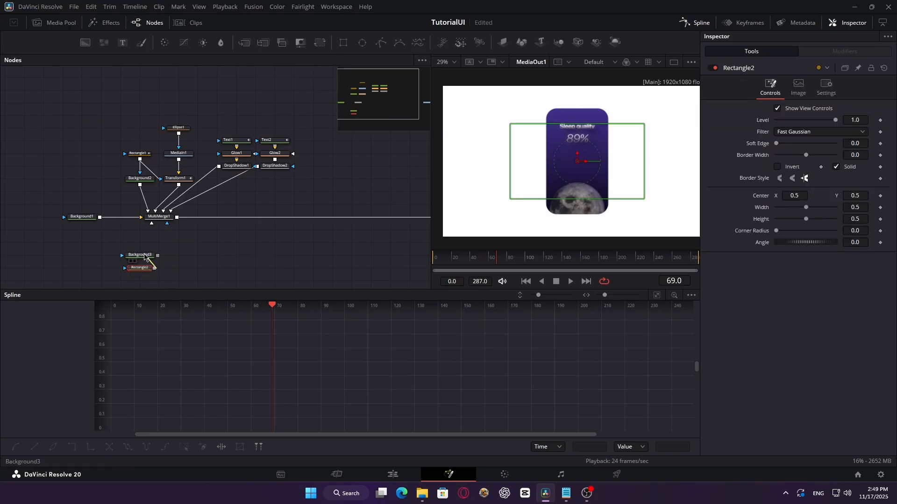
Shape Rectangle2 to width 0.17, height 0.063 and corner radius 0.417, with its Center Y at 0.565
left_click(790, 207)
left_click(785, 218)
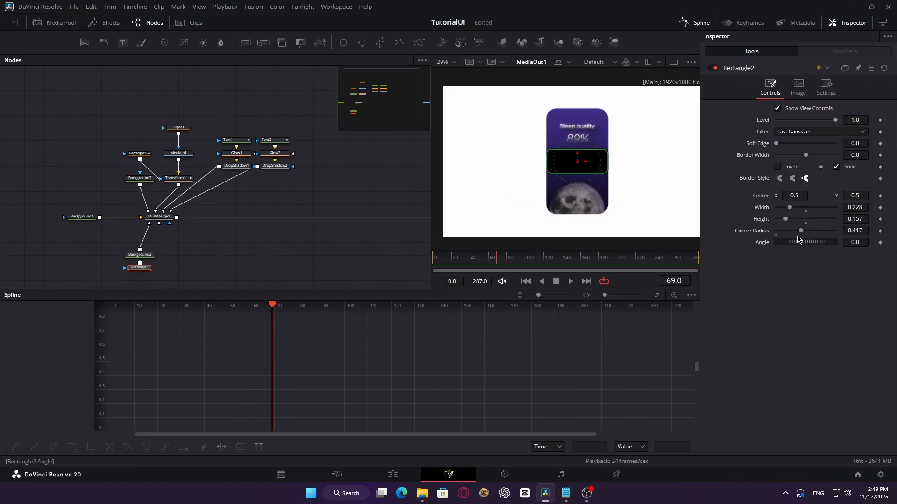
left_click(787, 207)
left_click(782, 219)
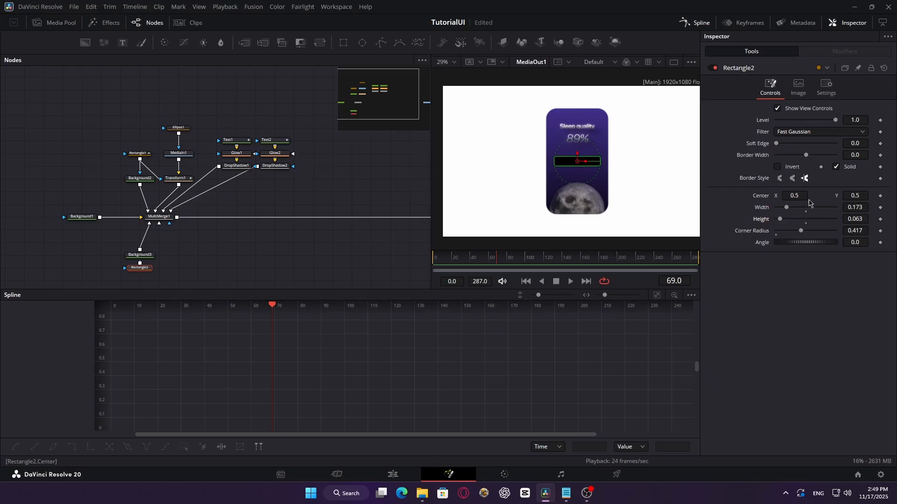
left_click_drag(854, 195, 869, 196)
scroll(629, 173, "up", 3)
left_click_drag(578, 145, 609, 174)
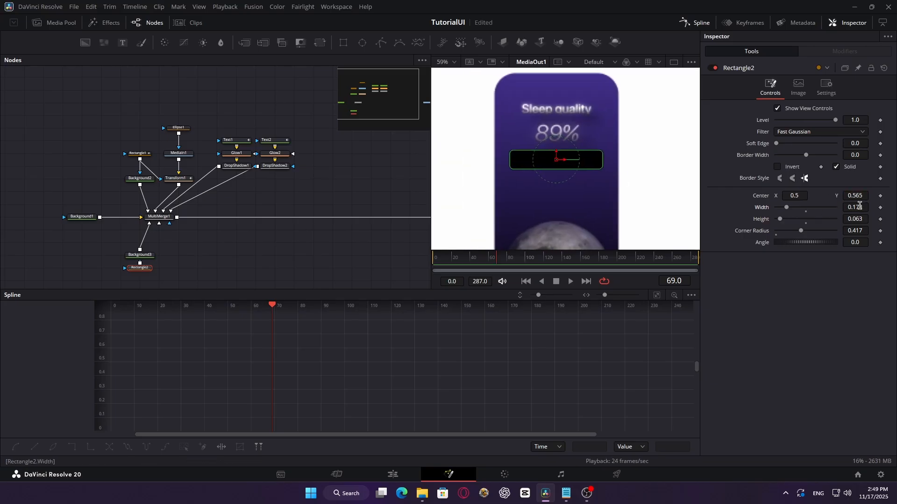
left_click_drag(860, 205, 860, 209)
Set Background3's color to the muted blue #2e3262
left_click(140, 255)
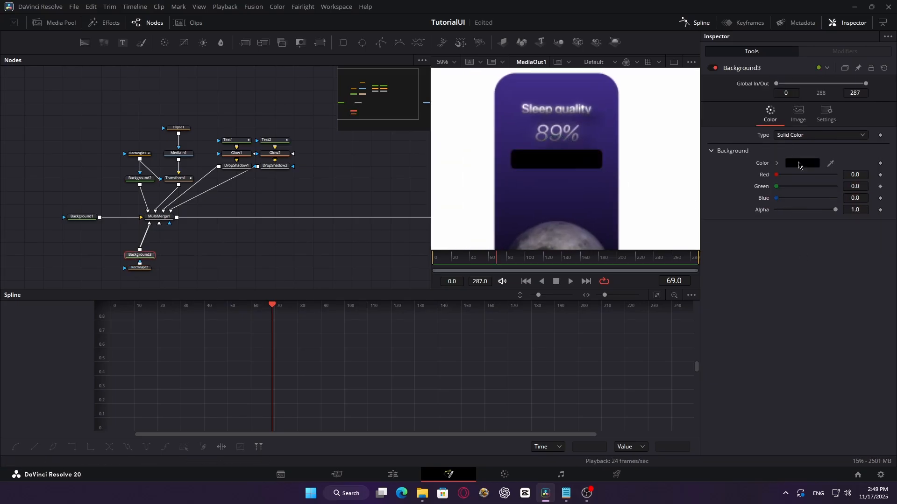
left_click(802, 163)
left_click(470, 192)
left_click_drag(494, 149, 381, 150)
left_click_drag(444, 233, 440, 220)
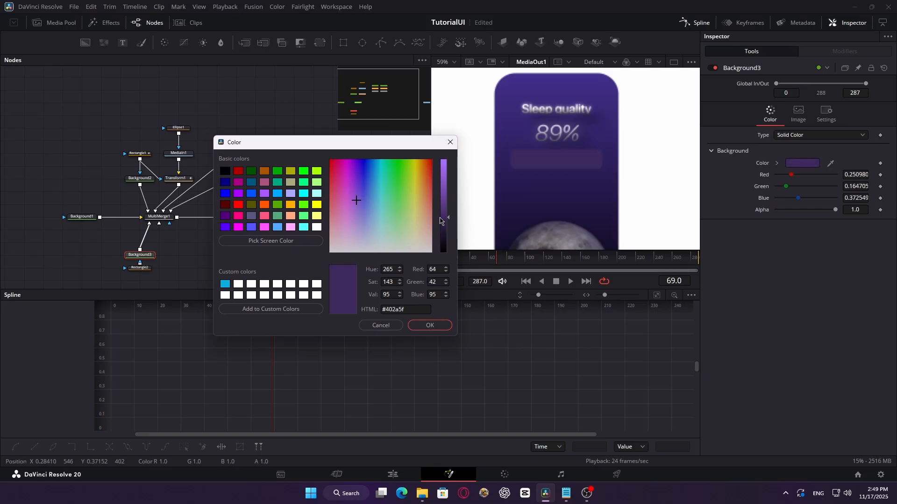
left_click_drag(355, 200, 365, 204)
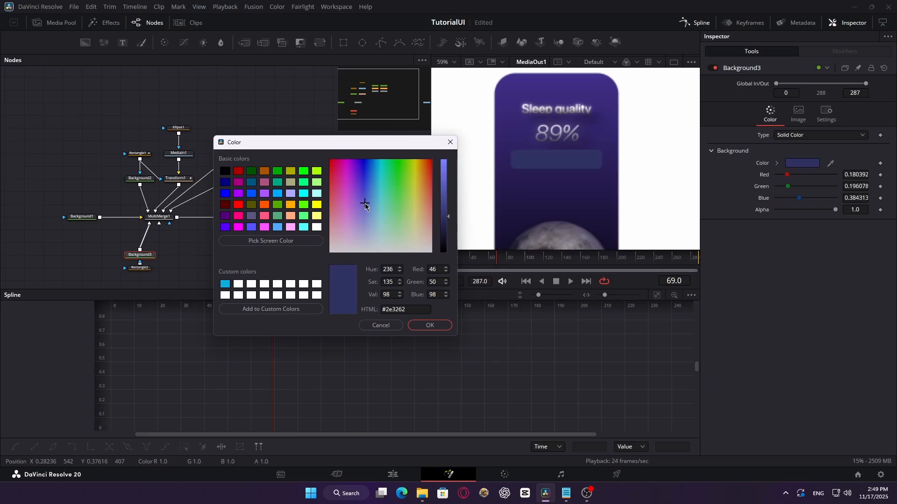
left_click(420, 318)
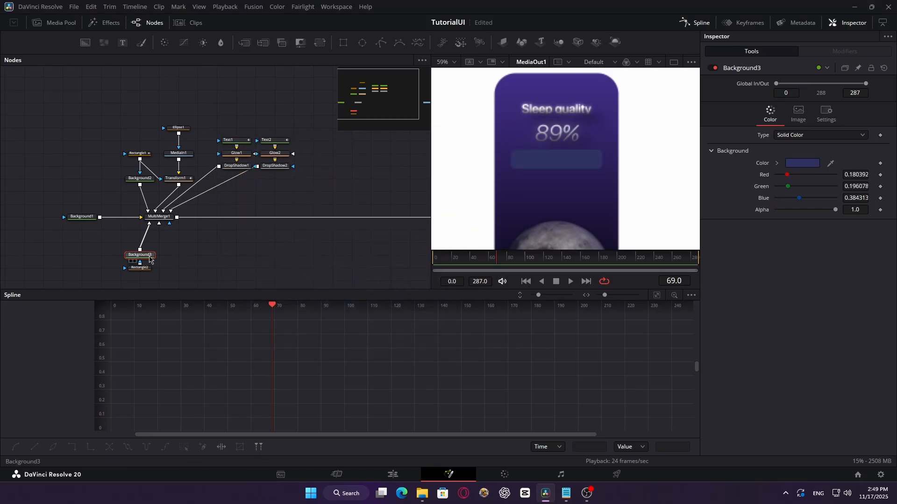
Add a Glow node after Background3
key("shift+space")
type("glow")
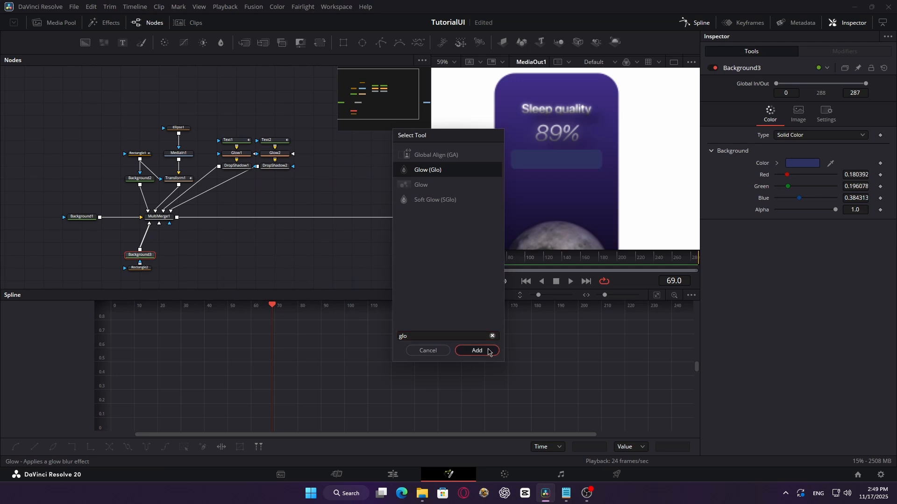
left_click(474, 350)
Add an Edge Detect node after Glow3, enable its Edge Mask Overlay and adjust the edge width
key("shift+space")
type("edge")
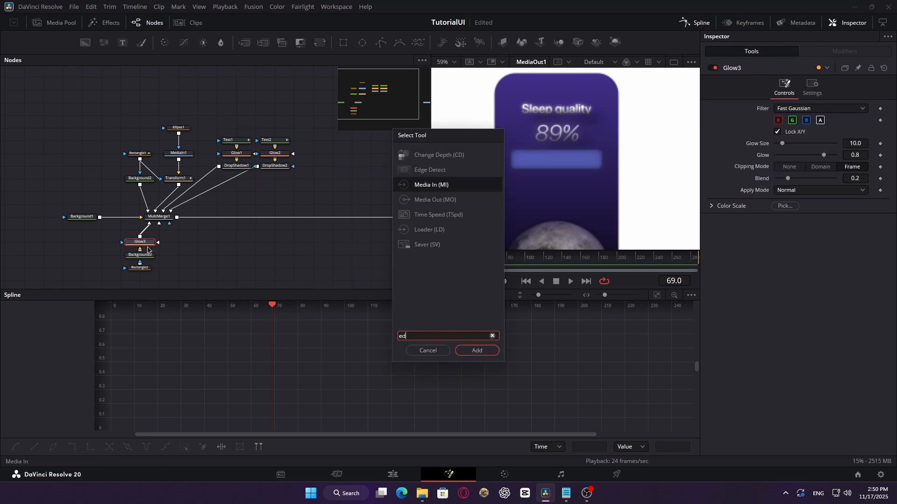
left_click(488, 355)
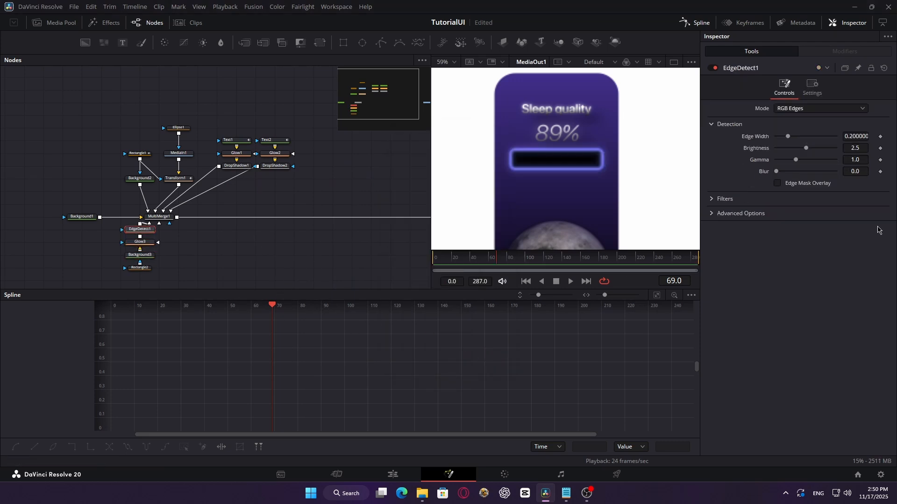
left_click(777, 183)
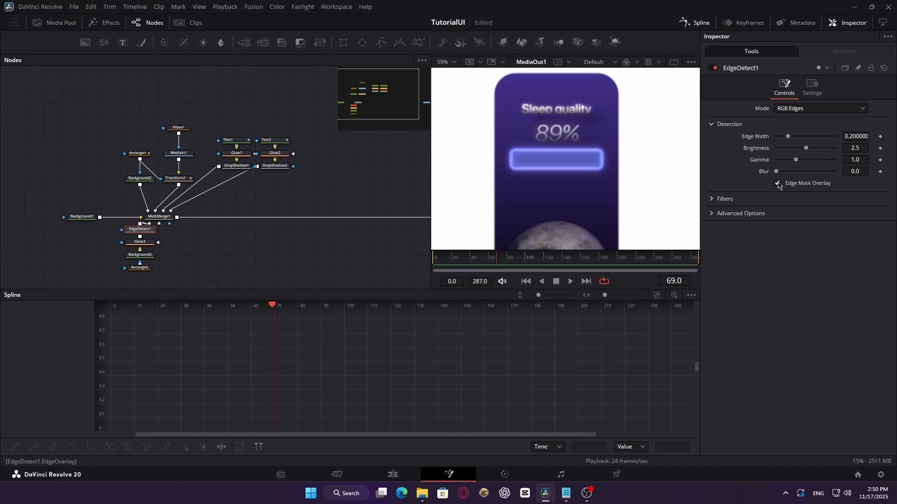
left_click_drag(788, 136, 786, 173)
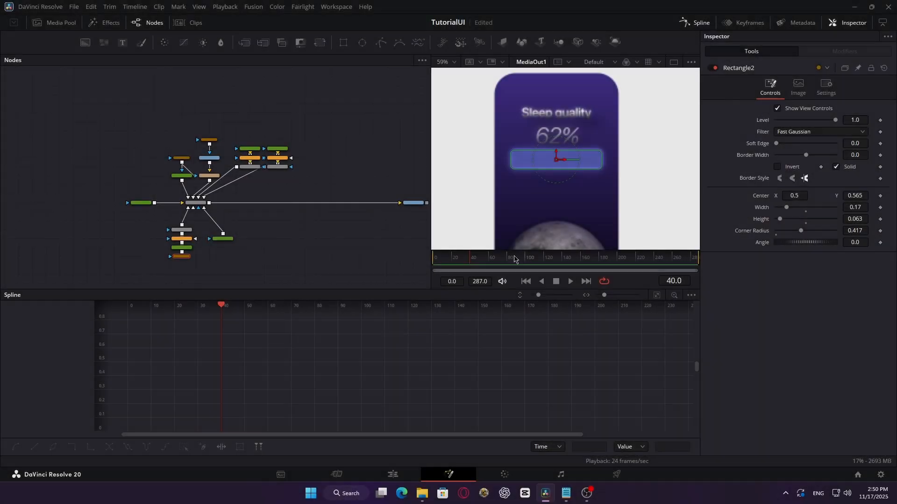
Animate Rectangle2's Width from 0 at frame 40 to 0.173 at frame 55 with a smooth ease-out and play it back
left_click_drag(786, 208, 773, 208)
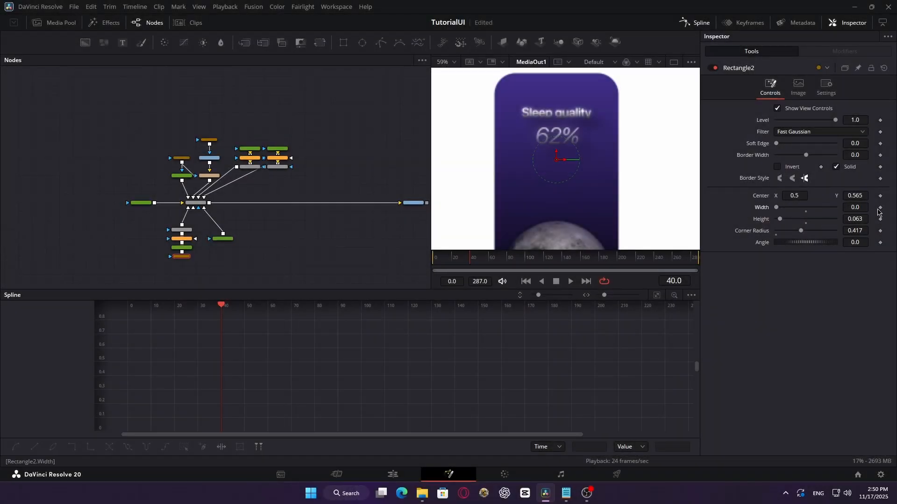
left_click(880, 208)
left_click_drag(474, 260, 483, 260)
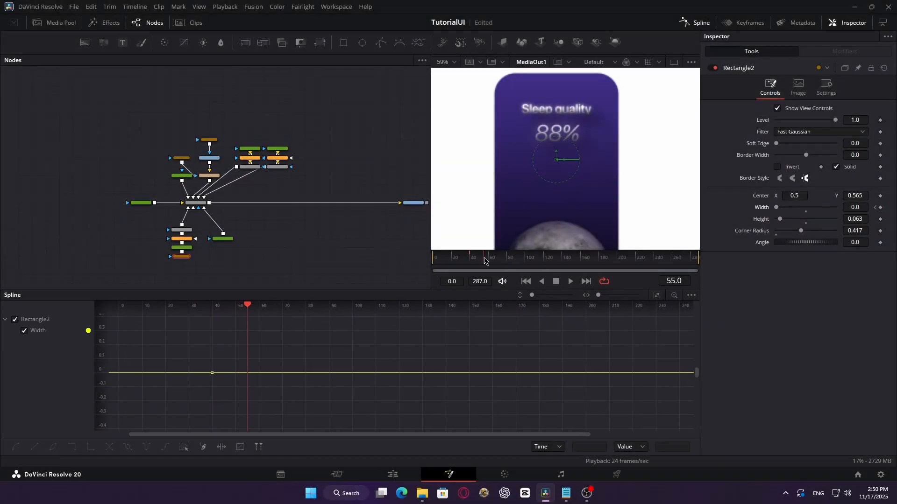
left_click_drag(777, 210, 788, 211)
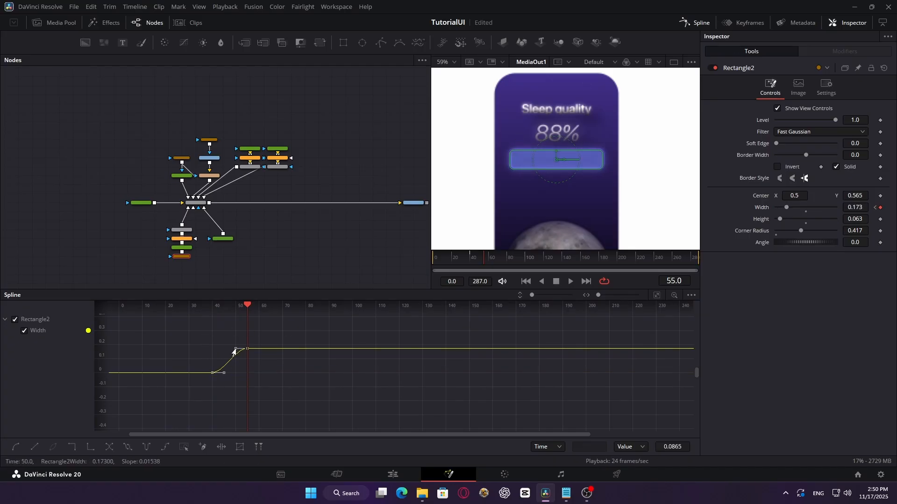
left_click_drag(482, 259, 472, 260)
key("space")
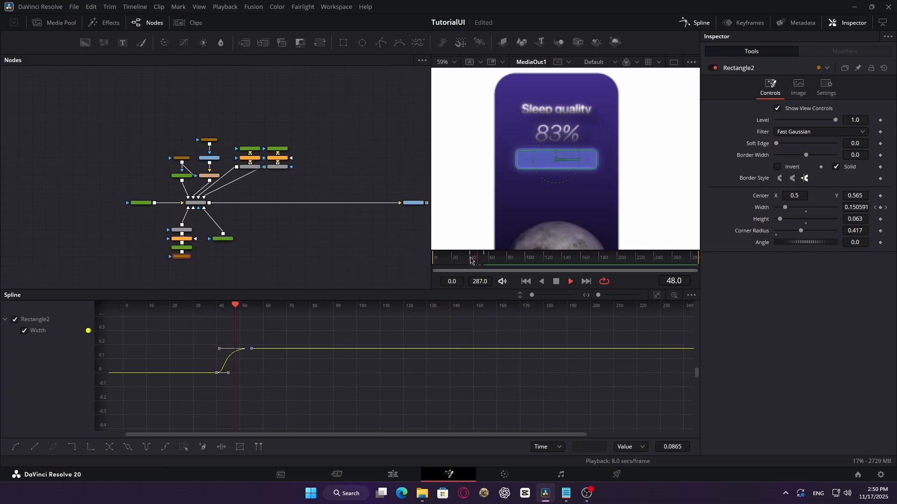
Enter "Time: 7h 35min" as the text of Text3
left_click(226, 241)
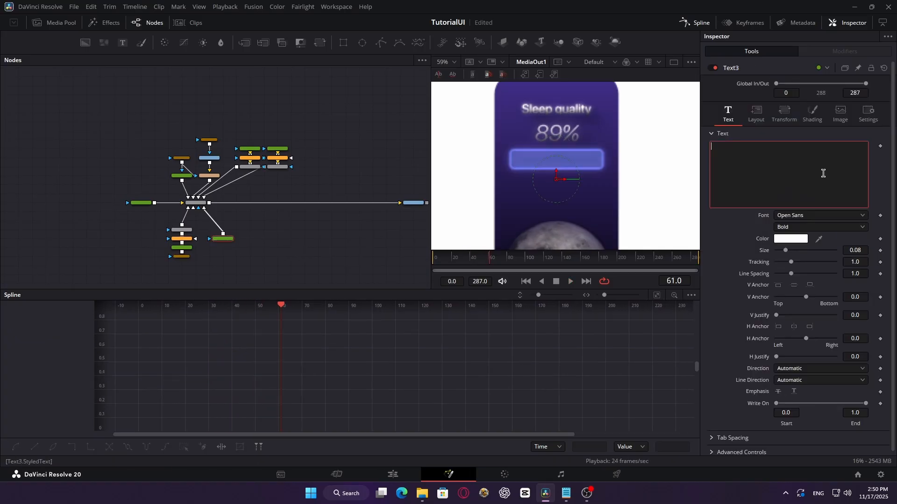
type("me")
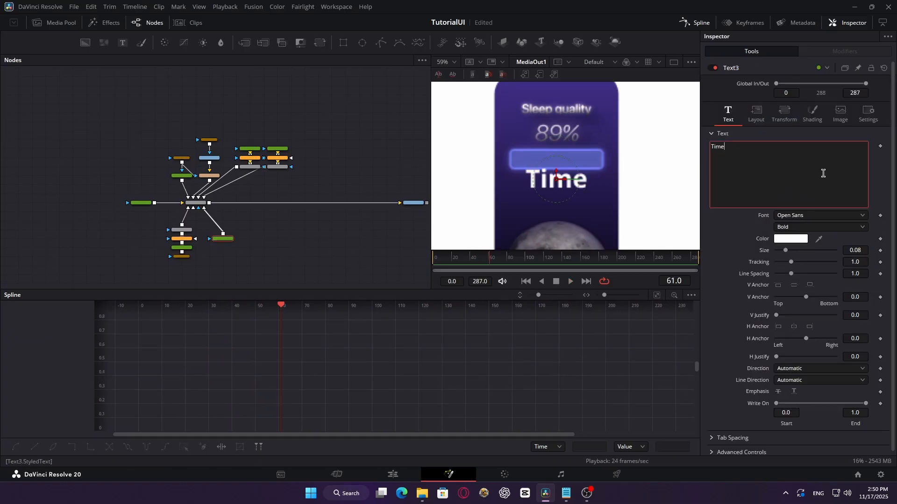
type(":")
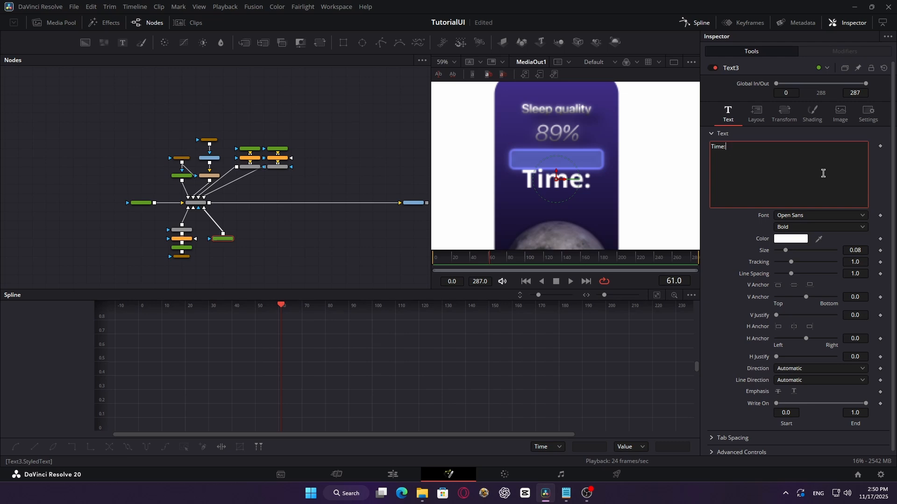
type(" 7")
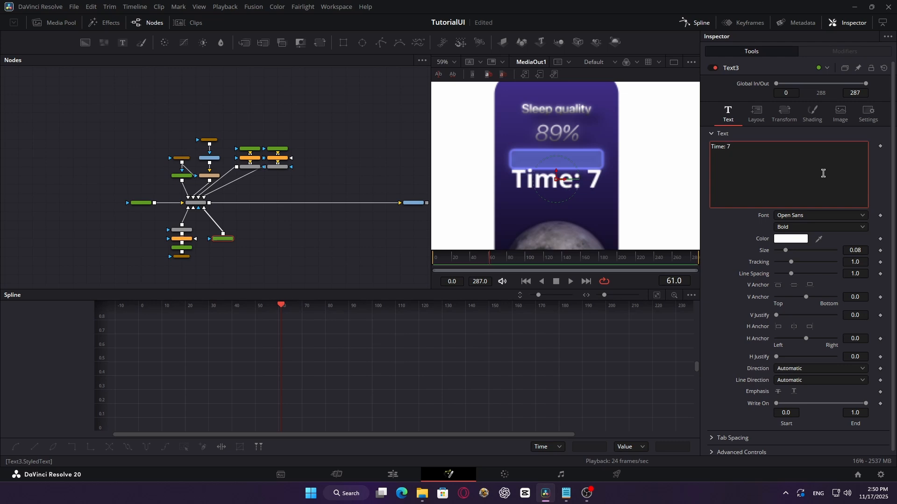
type("h 35")
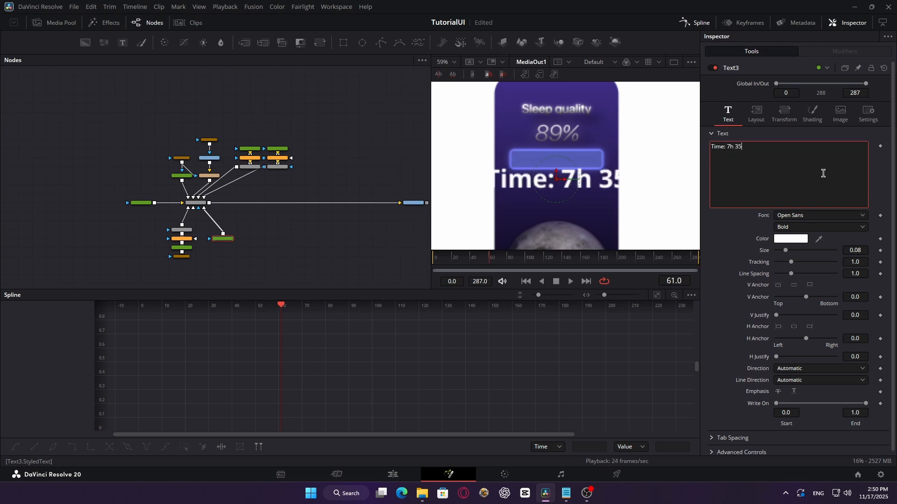
type("min")
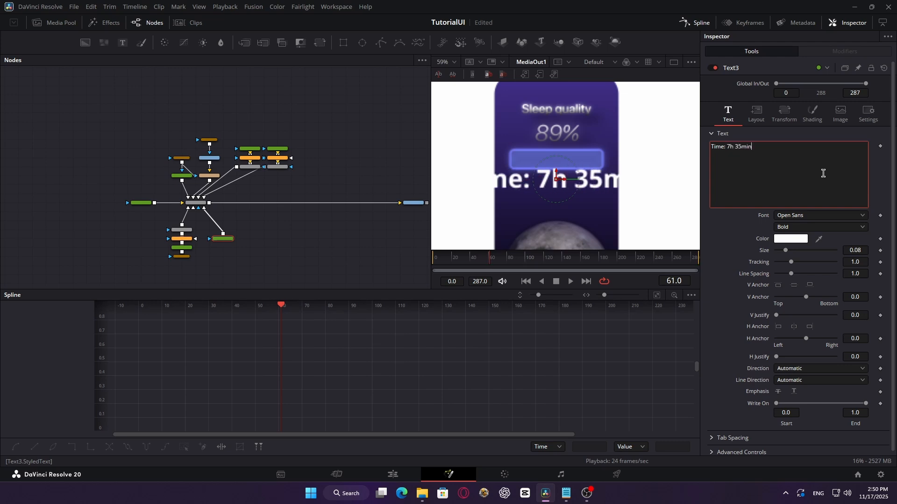
Set Text3's font to SF Pro Display Bold, reduce its size to 0.0286 and place it inside the glowing box
left_click(817, 216)
scroll(804, 303, "down", 5)
left_click(807, 317)
left_click_drag(785, 251, 778, 251)
left_click_drag(555, 172, 555, 152)
Give Text3 a gradient fill with the white stop at about 0.51 and add a Glow node after it
left_click(812, 115)
left_click(851, 248)
left_click_drag(867, 272, 823, 272)
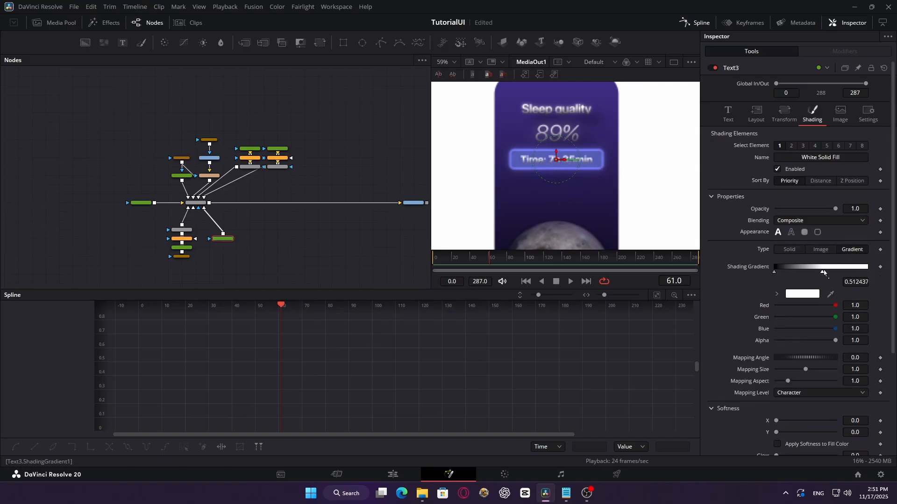
key("shift+space")
type("glow")
key("Return")
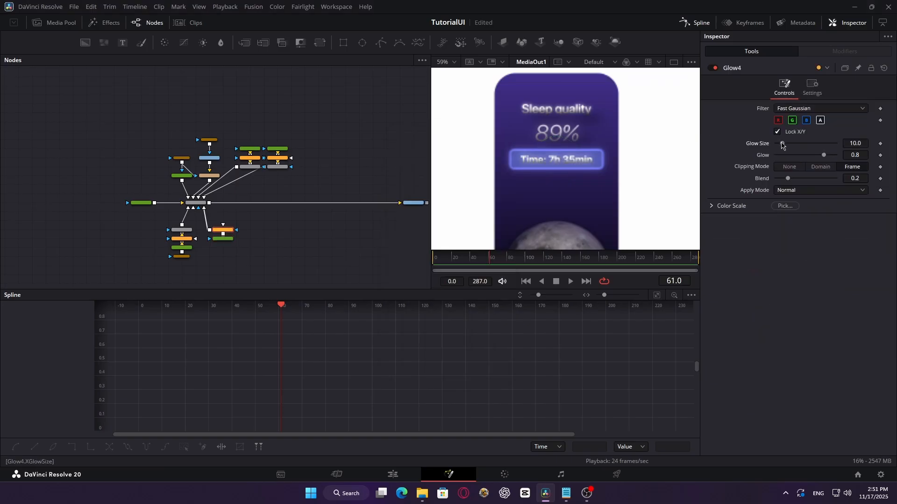
At frame 40, keyframe Text3's opacity at 0 and its layout center X at 0.61
left_click(223, 240)
mouse_move(497, 257)
left_mouse_down()
mouse_move(537, 238)
mouse_move(471, 256)
mouse_move(454, 250)
mouse_move(471, 260)
left_mouse_up()
left_click(759, 120)
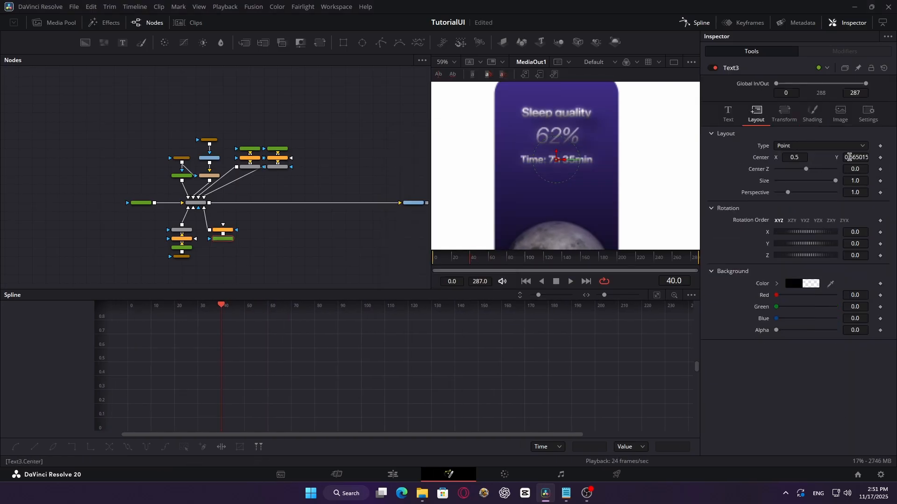
left_click_drag(785, 156, 795, 156)
left_click(812, 114)
left_click(880, 208)
mouse_move(834, 209)
left_mouse_down()
mouse_move(774, 208)
mouse_move(836, 209)
left_mouse_up()
left_click(760, 116)
left_click(879, 157)
At frame 60, keyframe Text3's opacity at 1 and its layout center X at 0.5
left_click(811, 114)
left_click(488, 258)
left_click(757, 114)
left_click_drag(855, 158, 885, 157)
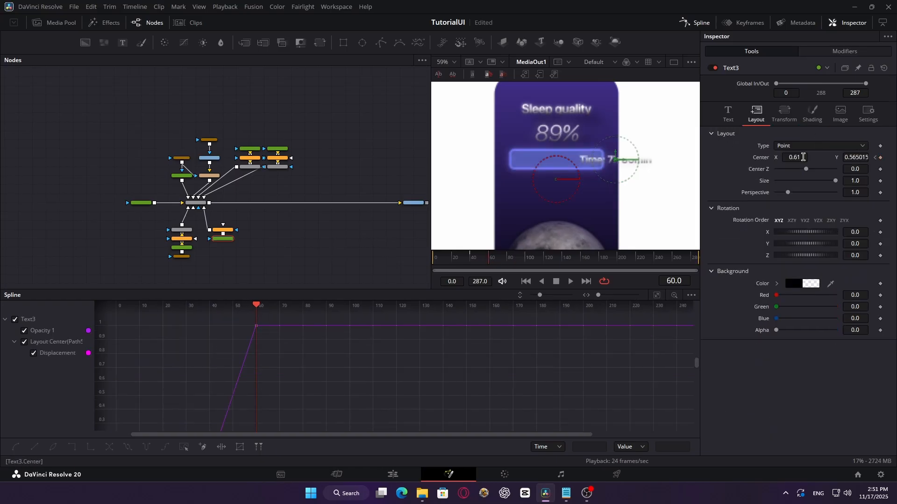
mouse_move(802, 157)
left_mouse_down()
mouse_move(750, 157)
mouse_move(789, 157)
left_mouse_up()
Smooth Text3's opacity and displacement curves into a long ease-out and play back the animation
key("ctrl+a")
key("ctrl+f")
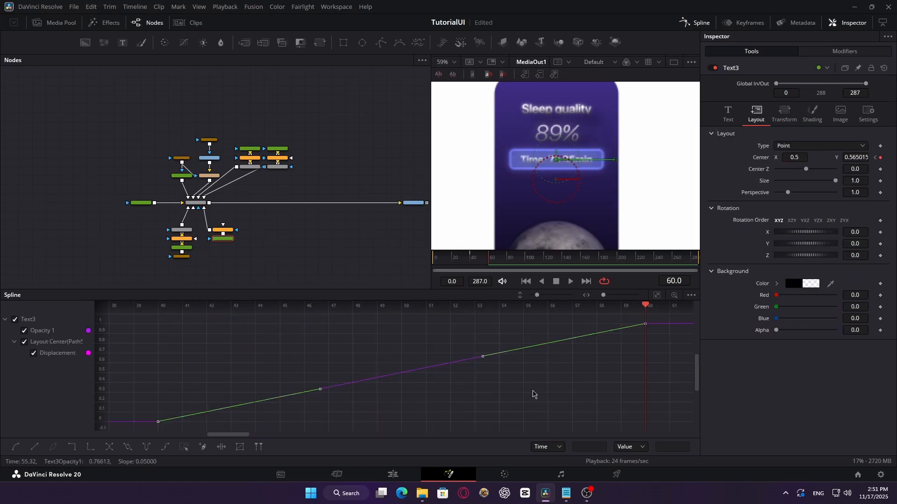
key("f")
left_click_drag(482, 323, 257, 327)
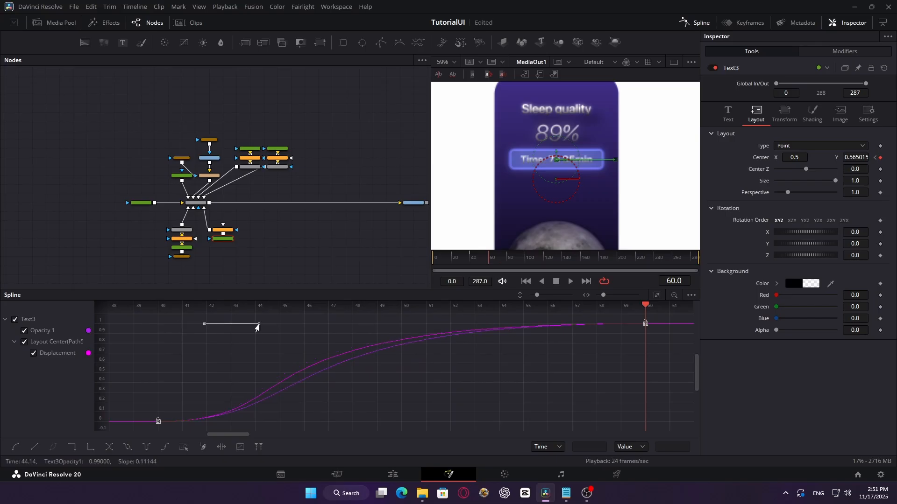
left_click(469, 259)
key("space")
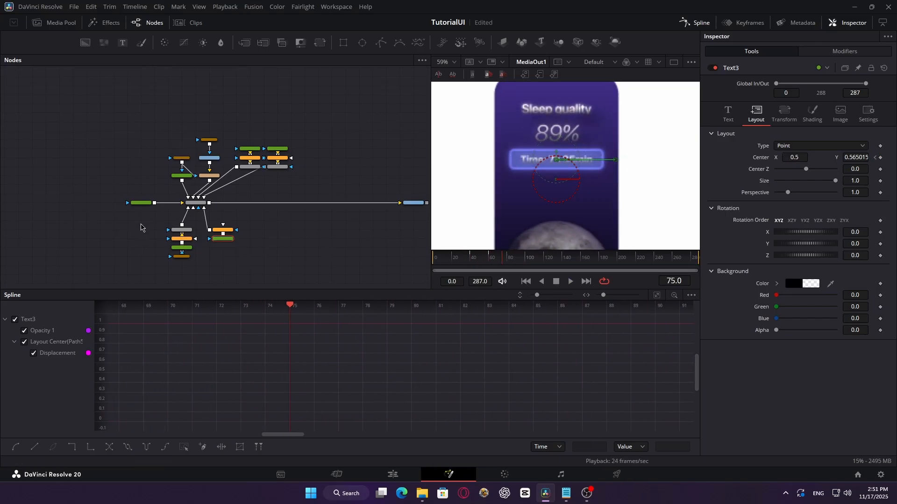
Duplicate the time box and Text3 node chains and connect both copies to MultiMerge1
left_click_drag(140, 227, 268, 272)
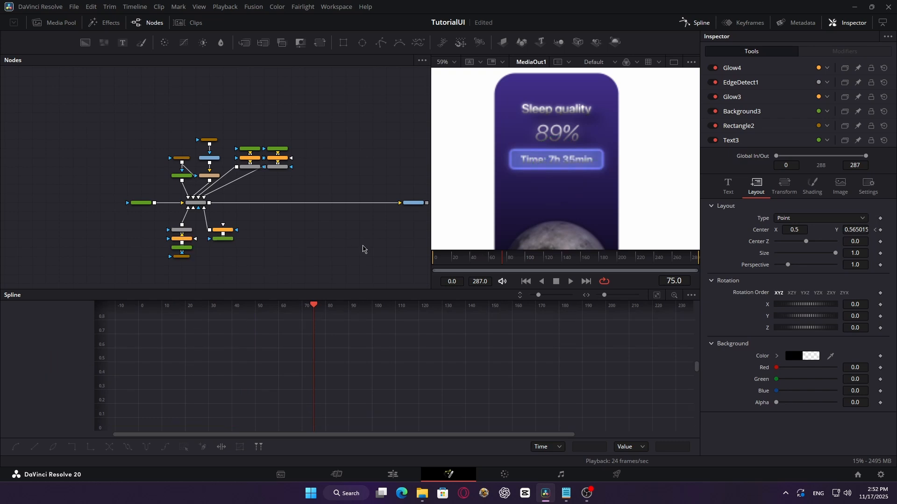
key("ctrl+v")
left_click_drag(305, 248, 181, 206)
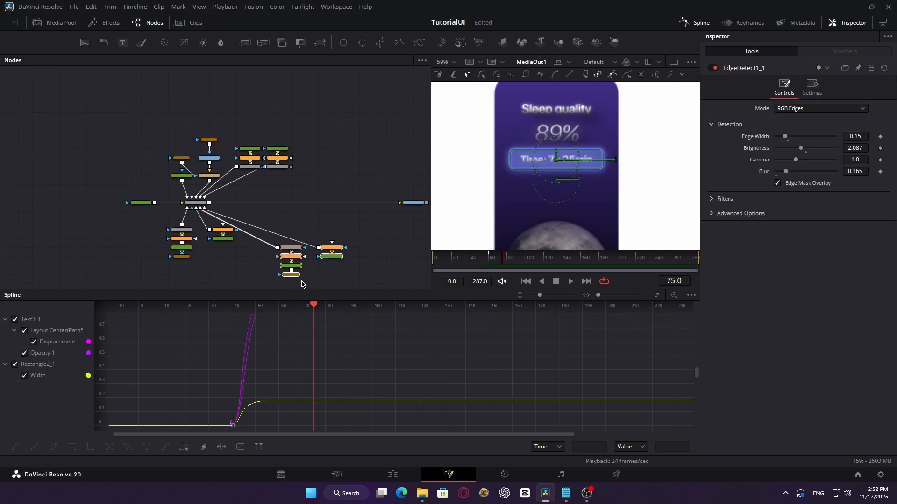
Move the duplicated box to center Y 0.482956 and place its label inside it, reading "REM: 1h 25min"
left_click(290, 274)
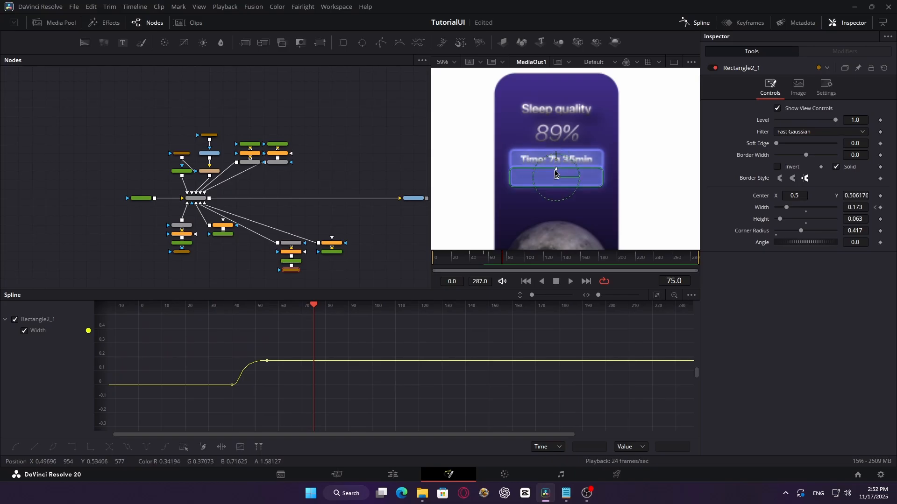
left_click(483, 142)
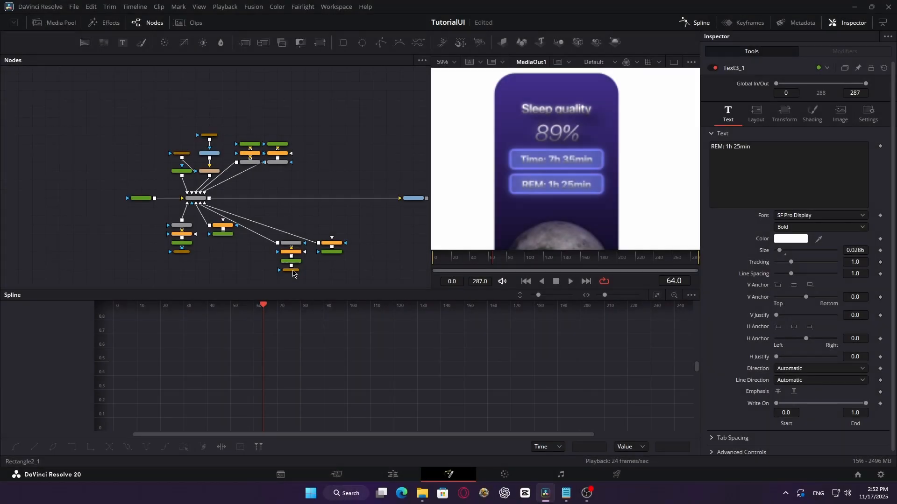
Delay the animation keyframes of Rectangle2_1 and Text3_1 by about 10 frames
left_click(290, 270, "ctrl")
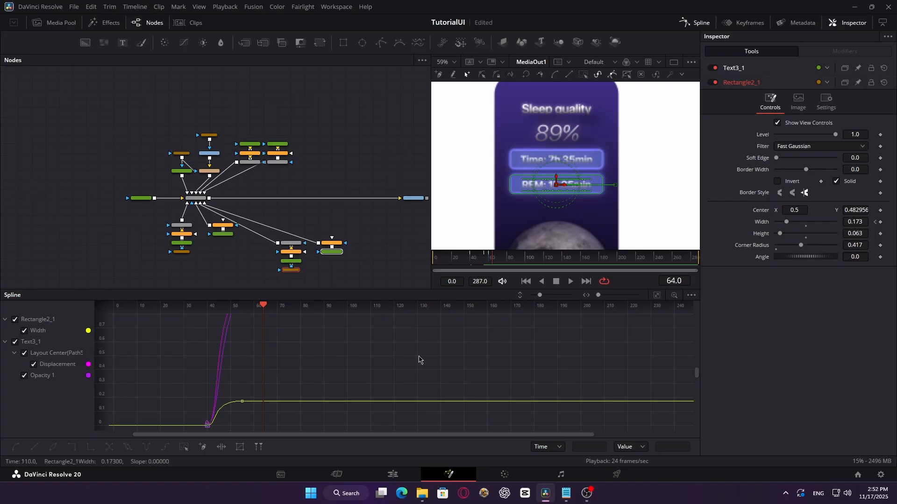
left_click(656, 295)
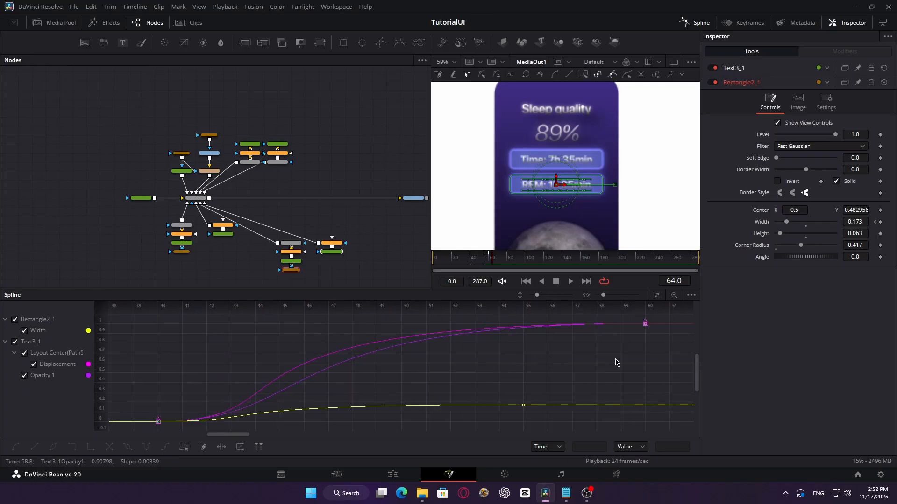
left_click_drag(616, 362, 279, 362)
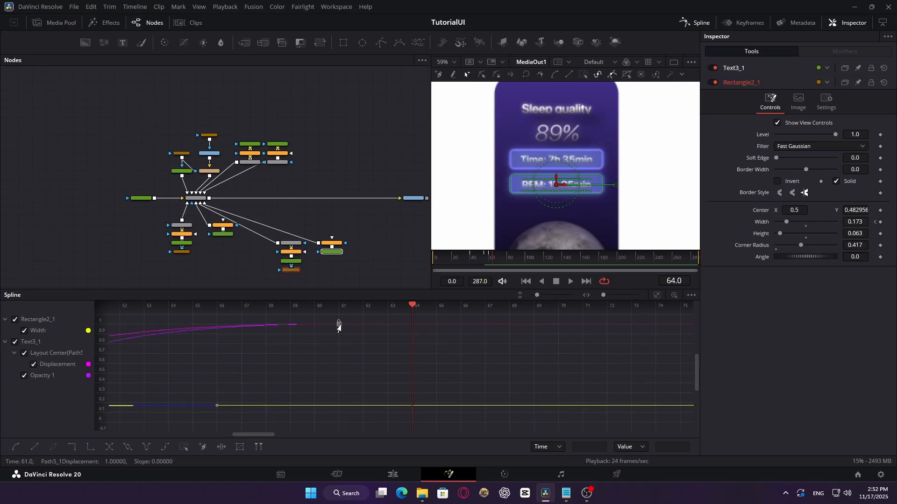
left_click_drag(339, 325, 551, 330)
Play back the composition to review the staggered entrance of the Time and REM boxes
left_click_drag(507, 260, 445, 258)
key("space")
key("space")
left_click(399, 231)
key("space")
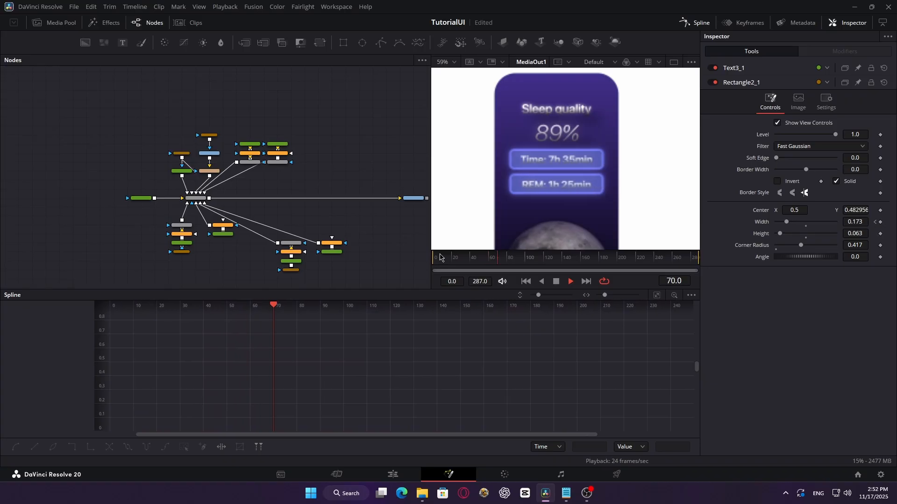
left_click_drag(501, 256, 455, 260)
key("space")
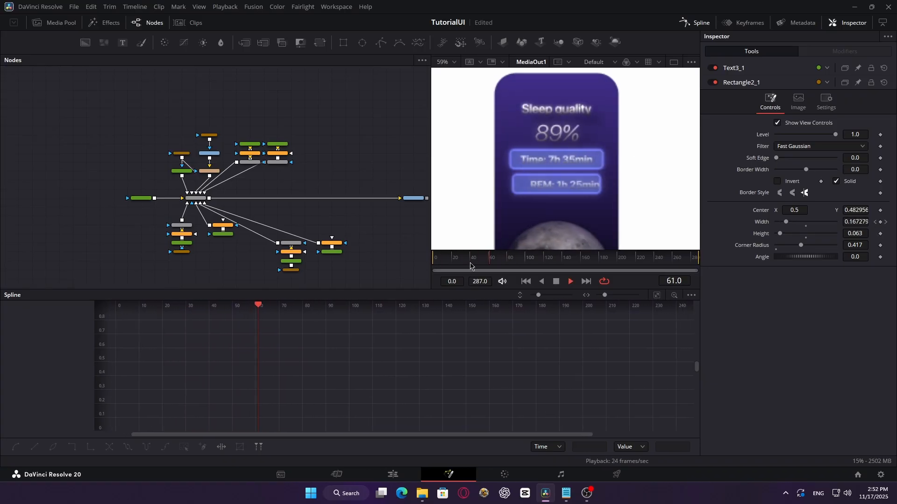
key("space")
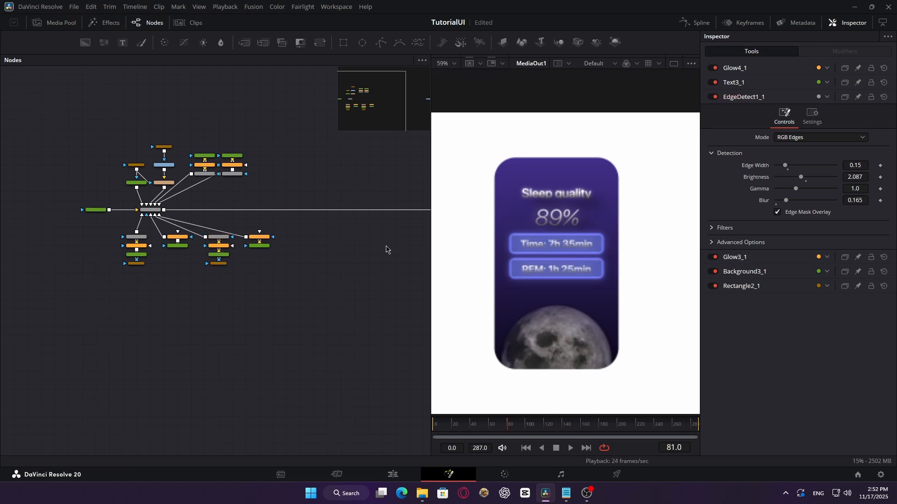
Keyframe the moon's Transform1 center at frame 80 and raise its center Y to 0.836 at frame 100
left_click_drag(377, 248, 284, 252)
left_click(74, 186)
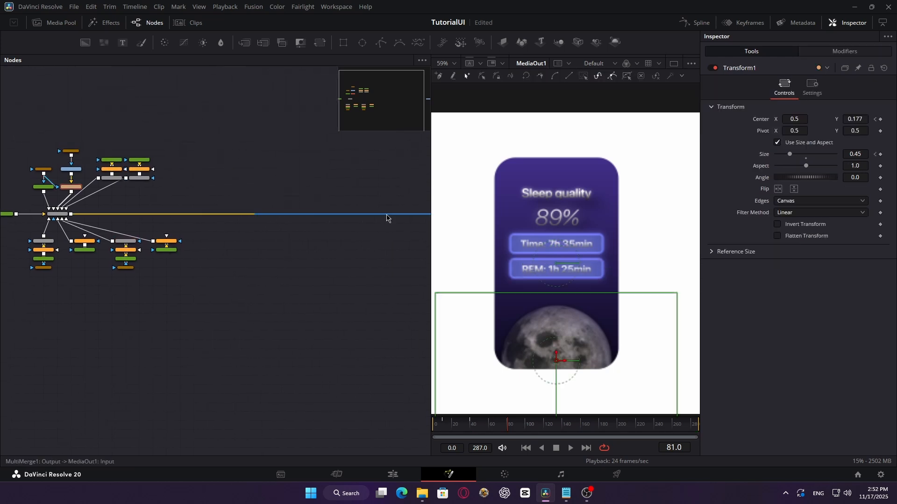
left_click_drag(500, 427, 506, 427)
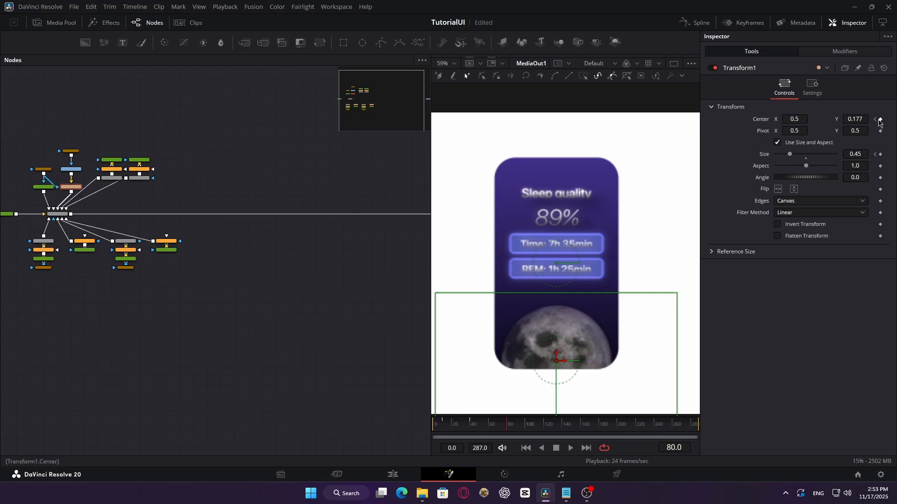
left_click_drag(510, 428, 529, 429)
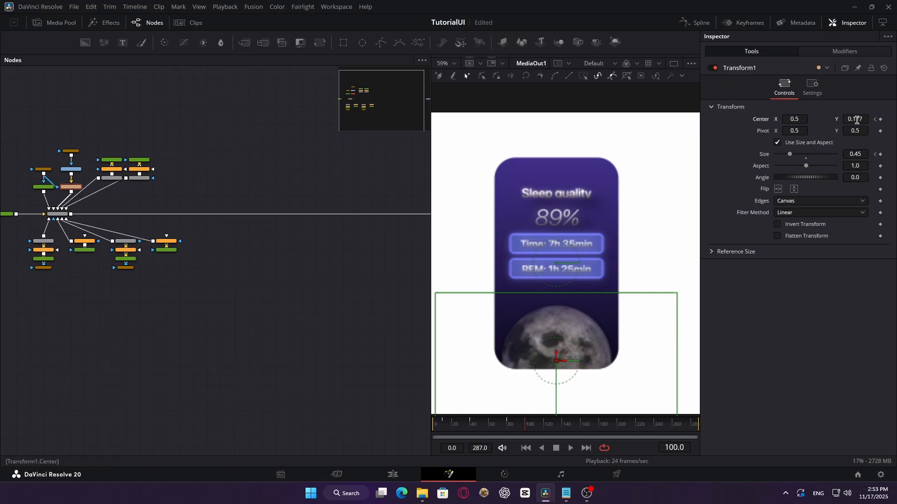
left_click_drag(857, 120, 891, 120)
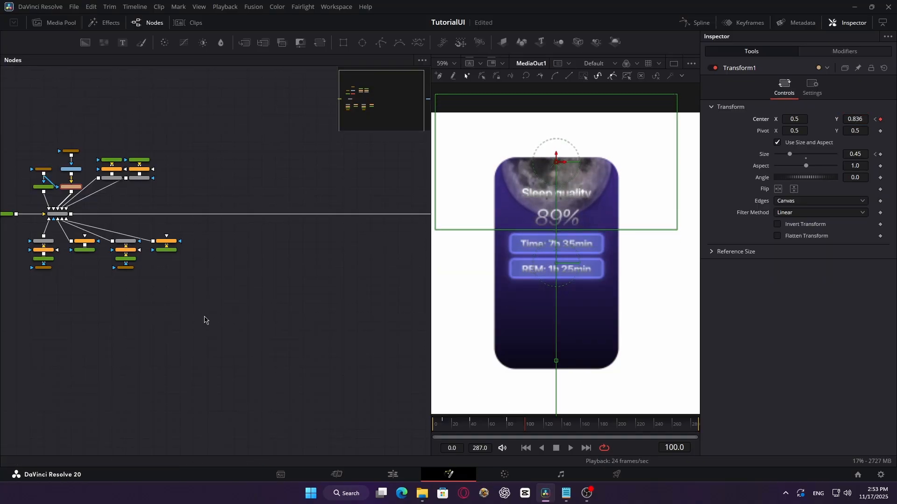
Smooth Transform1's displacement curve between frames 80 and 100 with a long ease-out into the last keyframe
left_click_drag(204, 320, 319, 338)
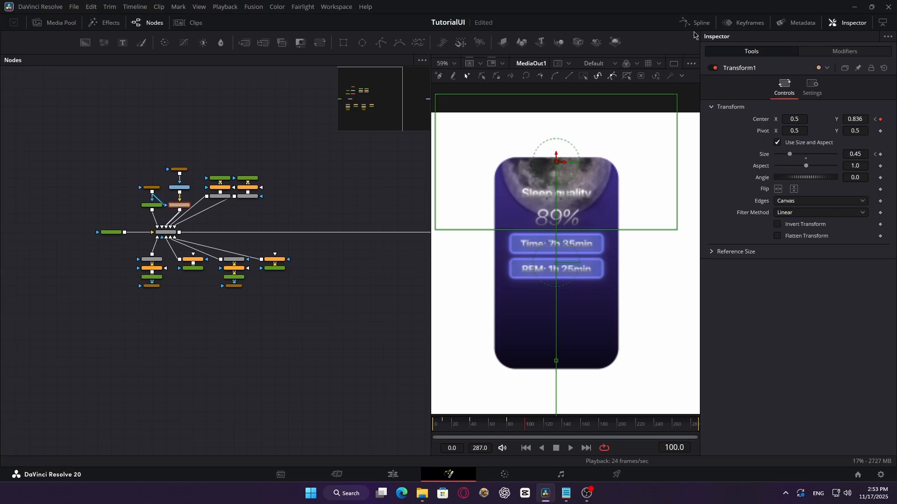
left_click(695, 22)
left_click(31, 322)
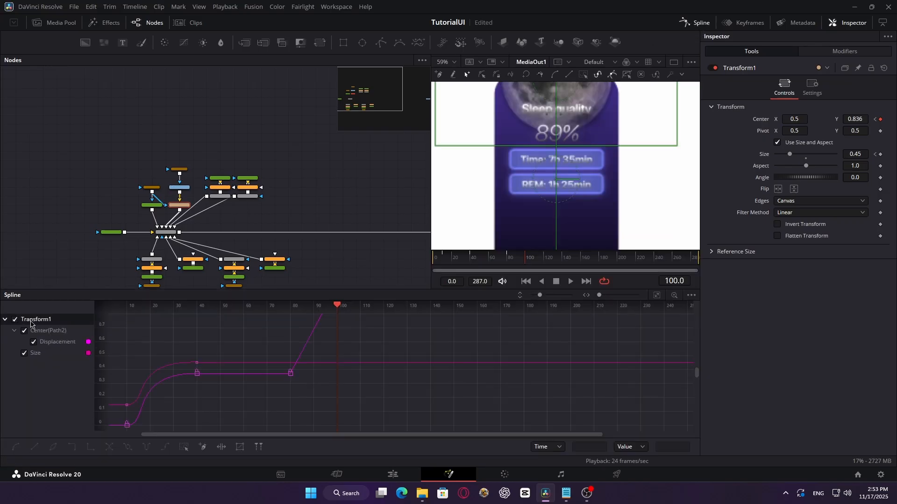
left_click(657, 296)
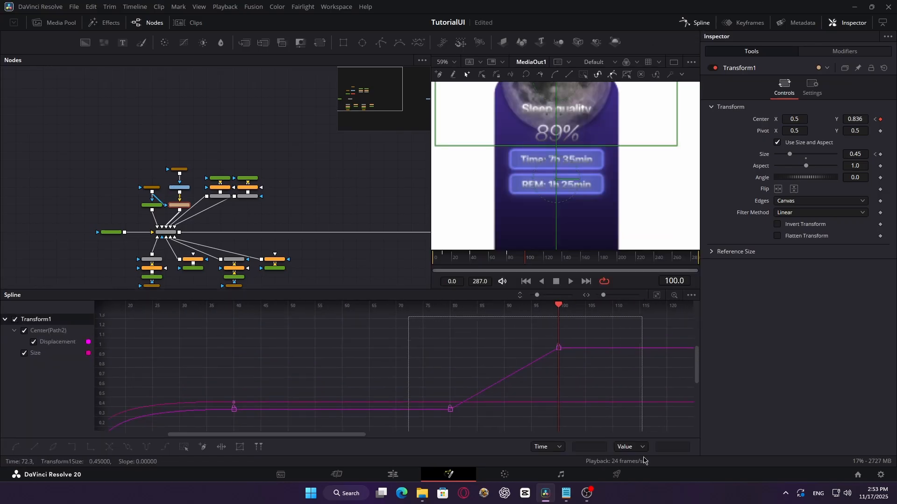
left_click_drag(644, 460, 648, 453)
key("shift+s")
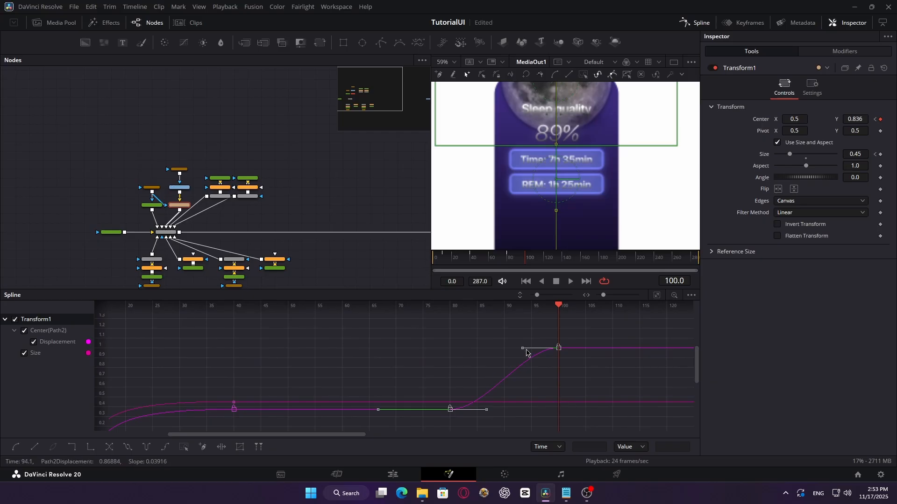
left_click_drag(523, 349, 450, 347)
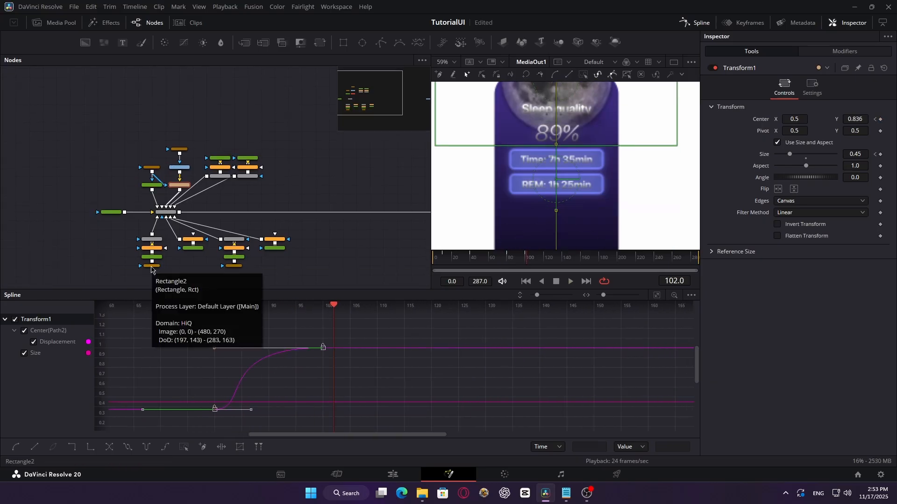
Animate the title, percentage, Time and REM texts and both glowing boxes upward out of the card between frames 80 and 100
left_click(151, 265)
left_click_drag(214, 229, 333, 246)
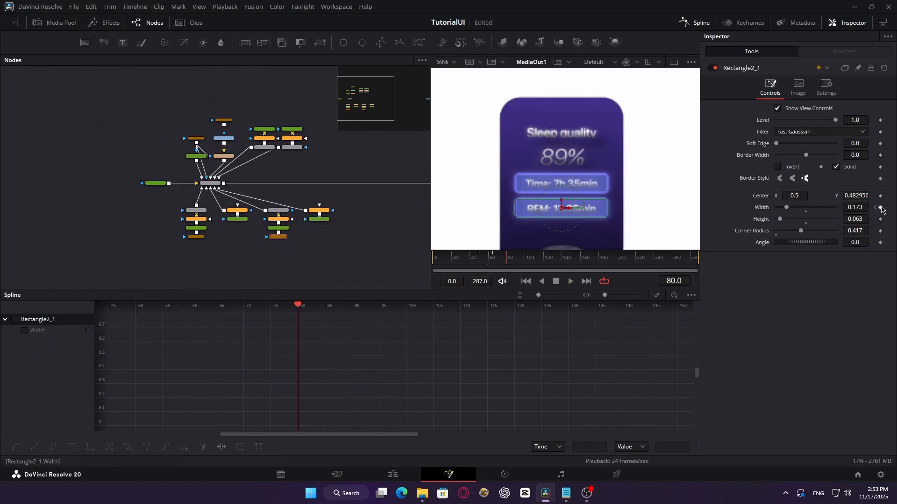
left_click(881, 208)
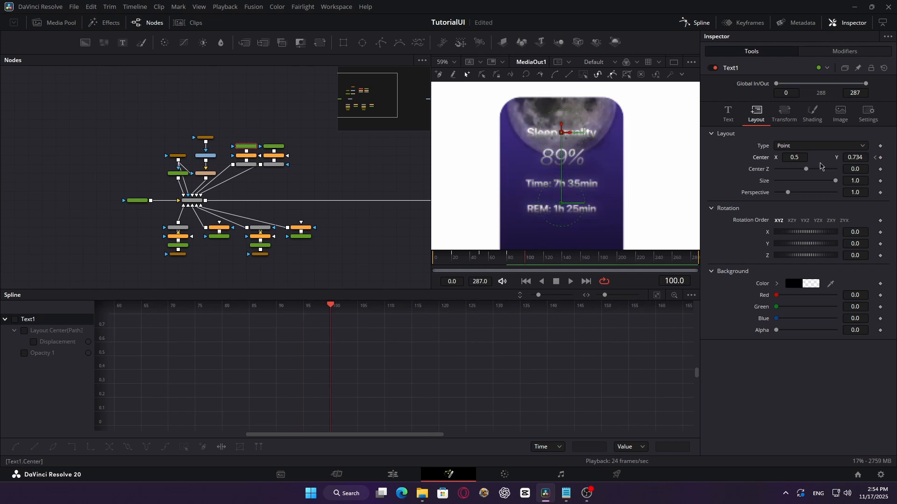
left_click(274, 146)
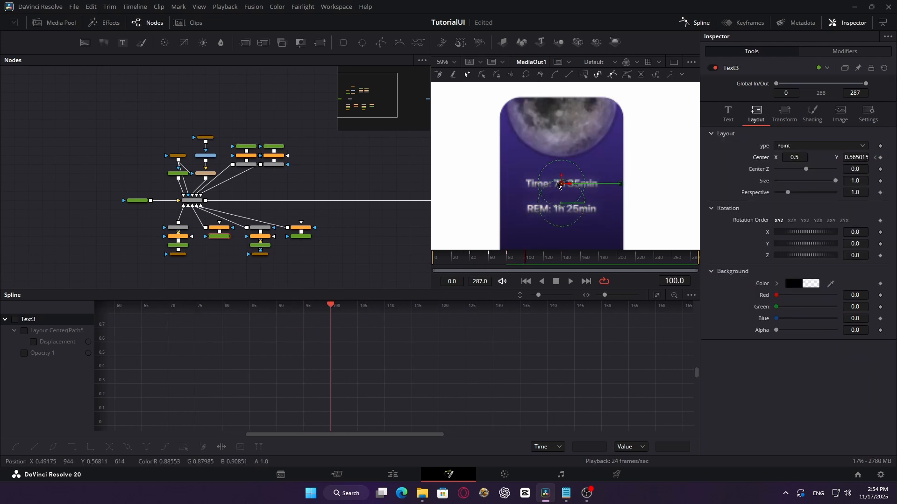
left_click(301, 237)
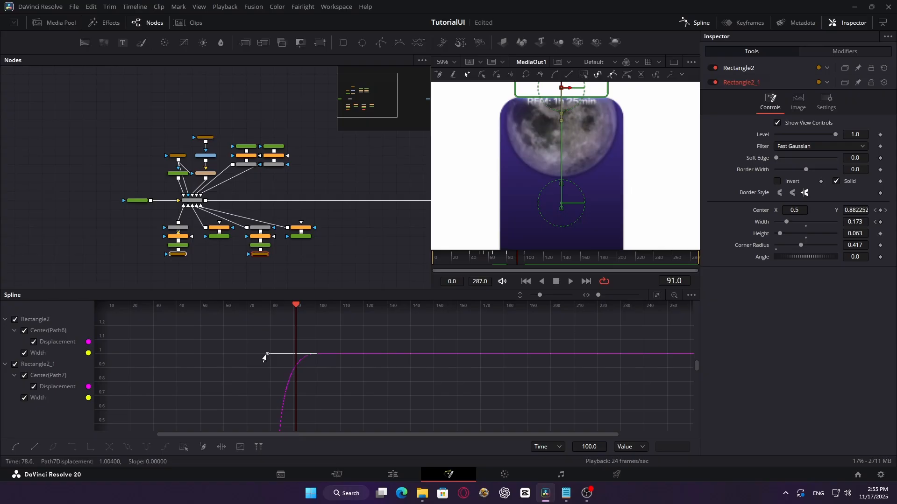
left_click(500, 263)
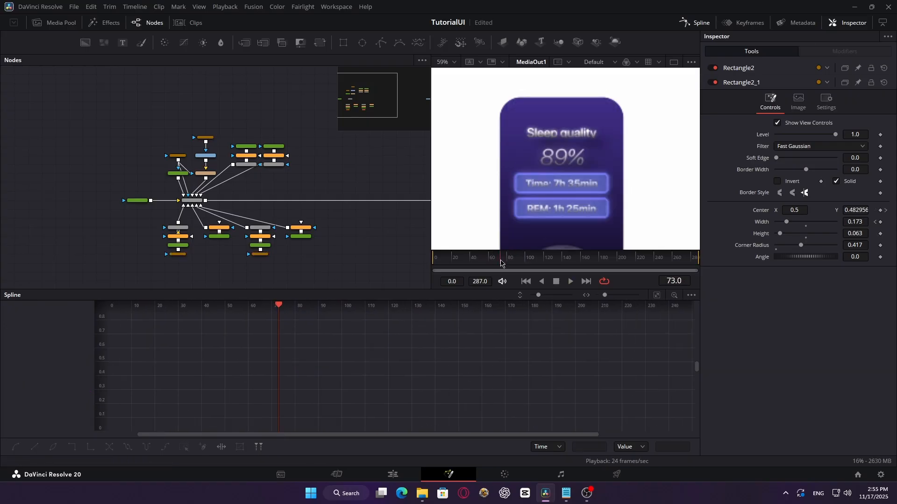
left_click_drag(500, 263, 558, 262)
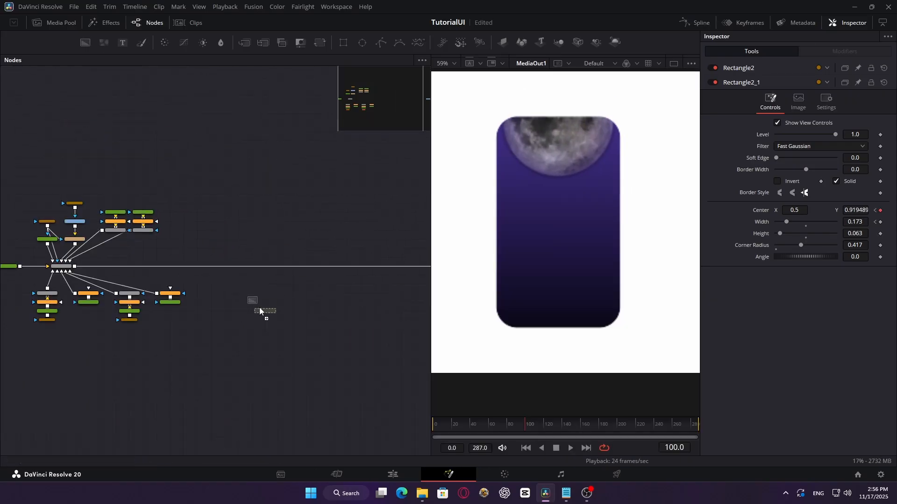
Add a Background with a rectangle mask, feed it into a new MultiMerge and merge that into the main line before MediaOut1
left_click_drag(260, 312, 260, 312)
left_click_drag(263, 44, 232, 311)
left_click_drag(342, 45, 237, 331)
left_click_drag(242, 44, 238, 269)
key("space")
left_click(237, 311)
key("space")
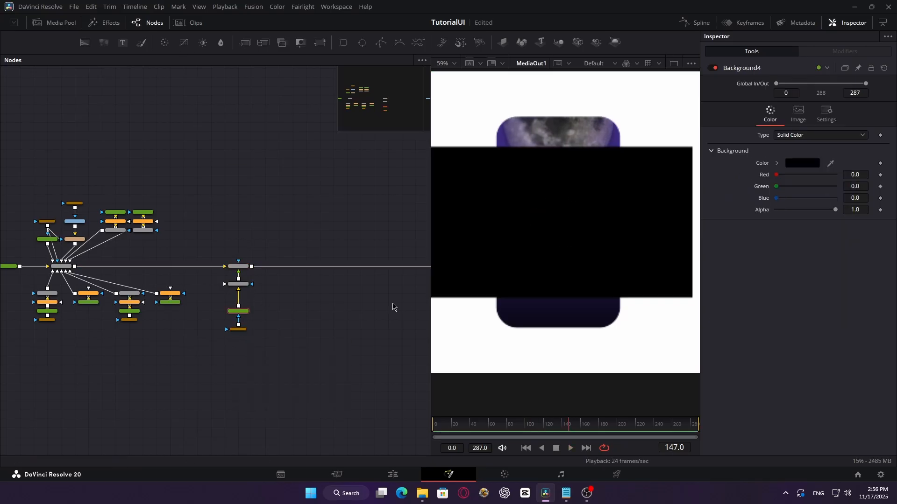
Color Background4 blue with red 0.168627, green 0.266666 and blue 0.427450
left_click(802, 163)
left_click(482, 194)
left_click_drag(557, 236, 557, 212)
left_click(541, 324)
Shape the Rectangle3 mask into a rounded panel with width 0.189, height 0.252 and corner radius 0.228
left_click(237, 330)
left_click_drag(805, 207, 787, 208)
mouse_move(805, 219)
left_mouse_down()
mouse_move(785, 219)
mouse_move(793, 220)
left_mouse_up()
Add a Glow and an EdgeDetect node after Background4
left_click(238, 311)
key("shift+space")
type("glow")
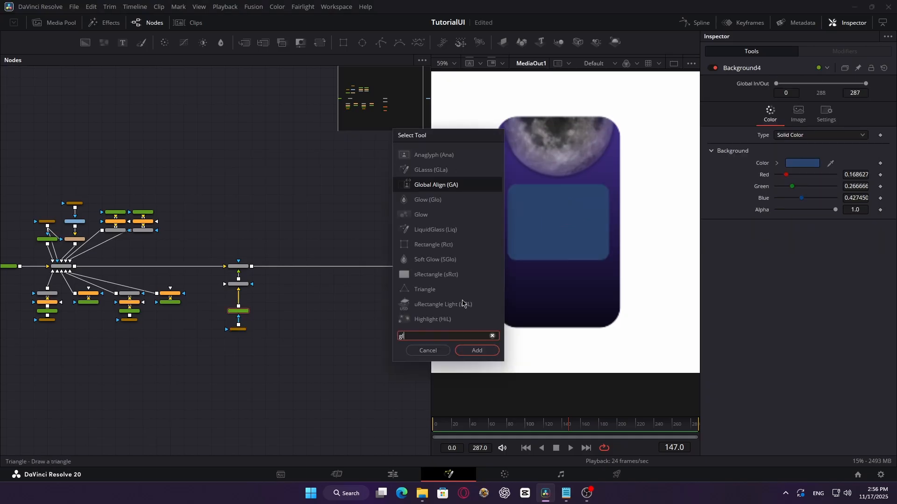
left_click(477, 350)
key("shift+space")
type("edge")
left_click(477, 351)
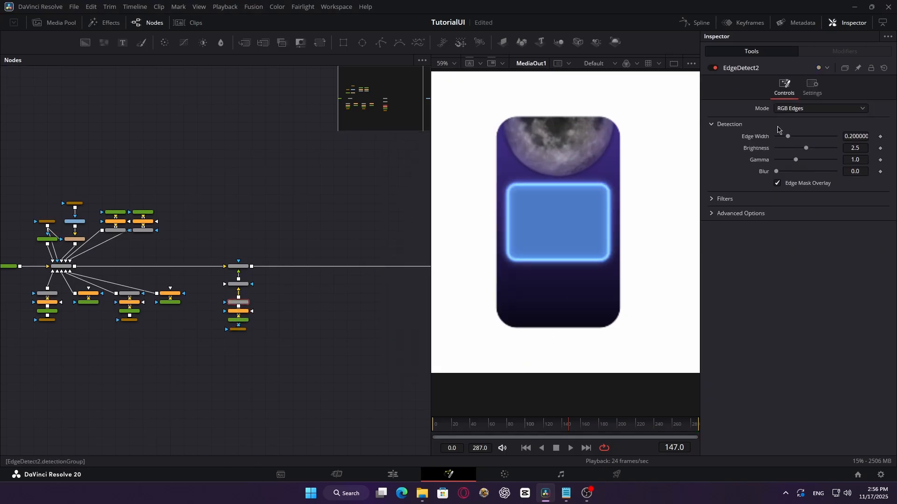
Adjust EdgeDetect2's edge width and set Rectangle3's height to 0.222
left_click_drag(783, 137, 787, 139)
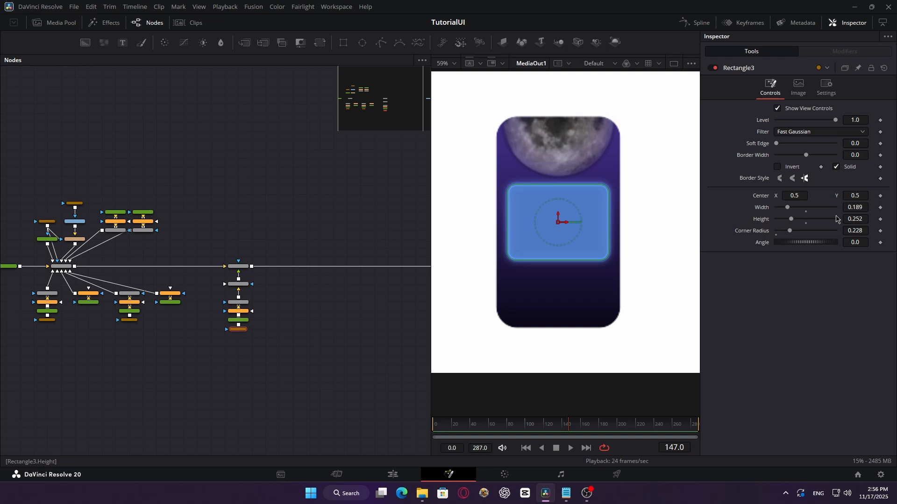
left_click_drag(853, 216, 840, 216)
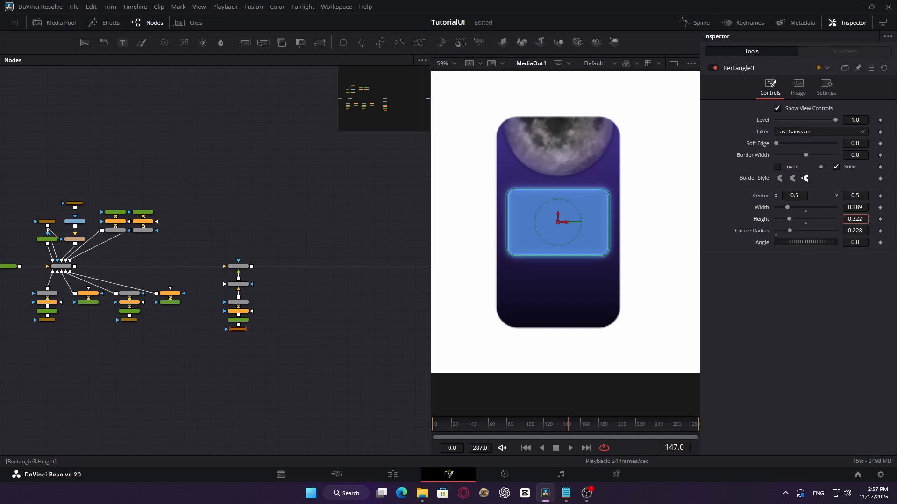
Add another Background with its own rectangle mask and connect it to MultiMerge2
left_click_drag(317, 311, 297, 313)
left_click_drag(85, 43, 259, 295)
left_click_drag(344, 43, 259, 314)
left_click_drag(270, 312, 261, 294)
left_click_drag(272, 295, 221, 285)
Shape Rectangle4 into a narrow bar of width 0.023 and height 0.236 near the panel's left edge at center 0.433101, 0.428792
left_click_drag(806, 207, 778, 207)
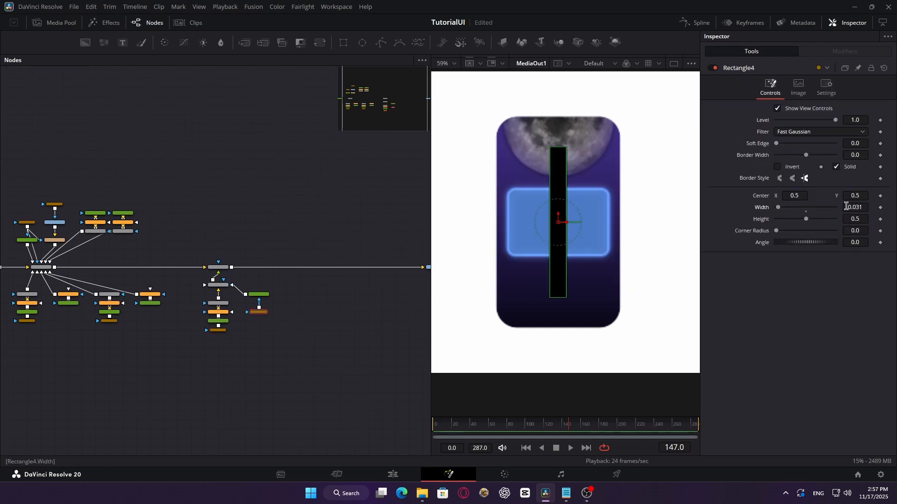
left_click_drag(559, 222, 522, 228)
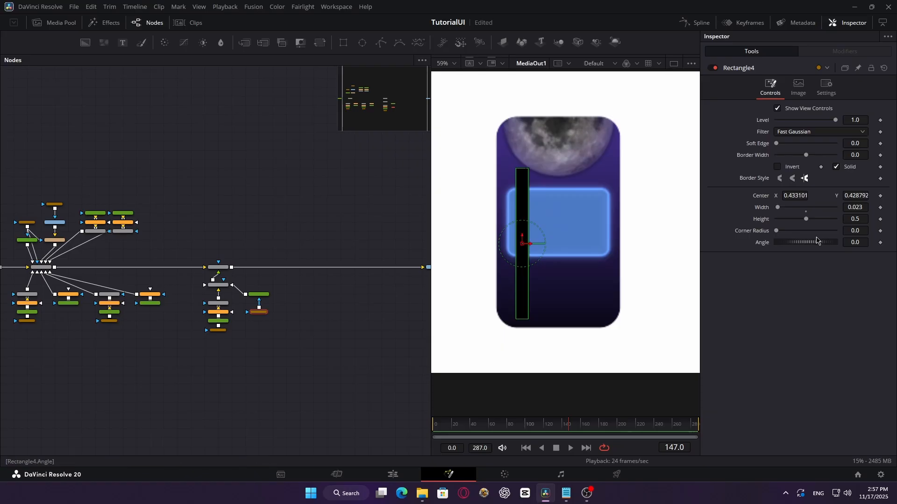
left_click_drag(806, 219, 791, 222)
Color the bar's Background5 purple #46127a and set Rectangle4's corner radius to 0.567
left_click(259, 294)
left_click(801, 163)
left_click_drag(502, 154, 363, 167)
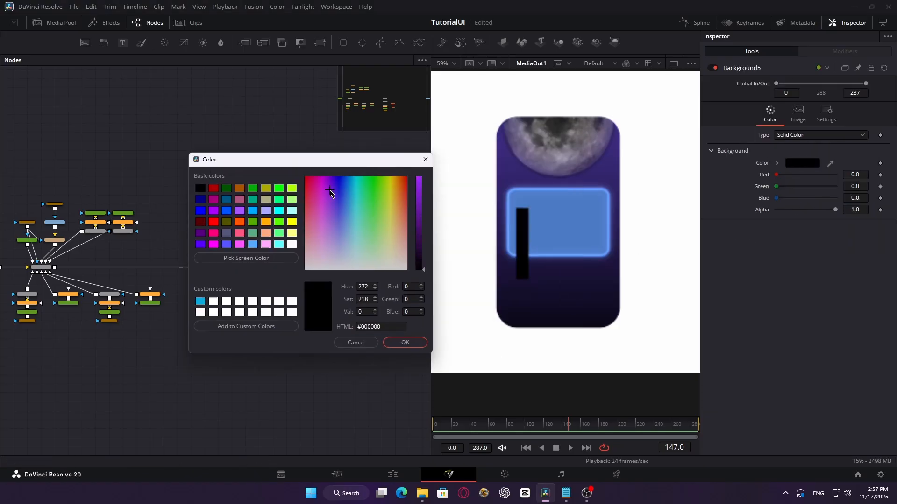
left_click_drag(421, 229, 420, 225)
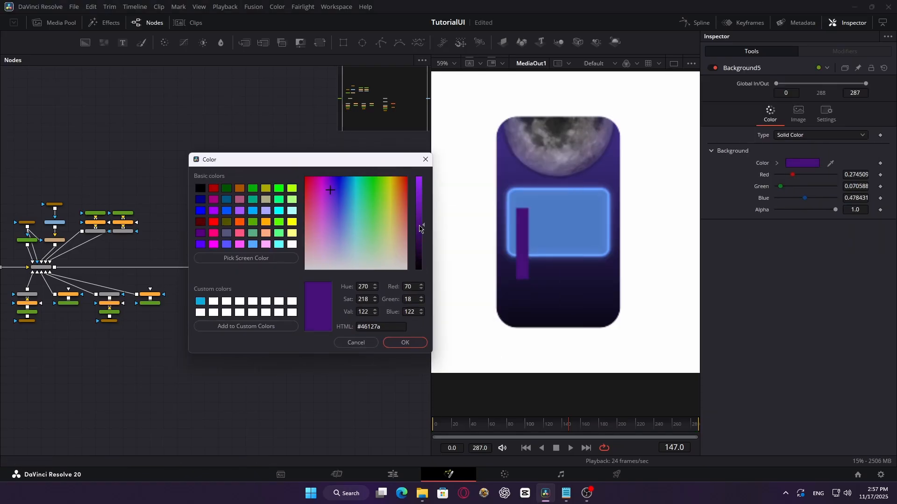
left_click(405, 343)
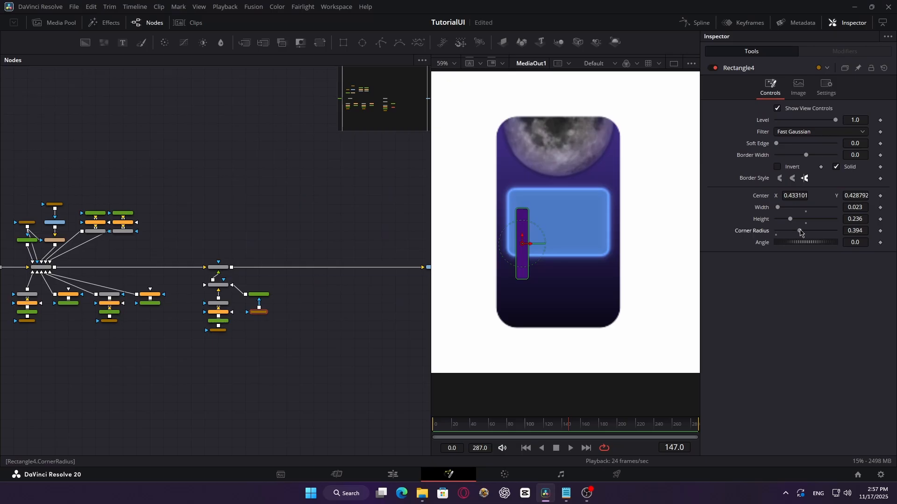
left_click_drag(840, 230, 834, 231)
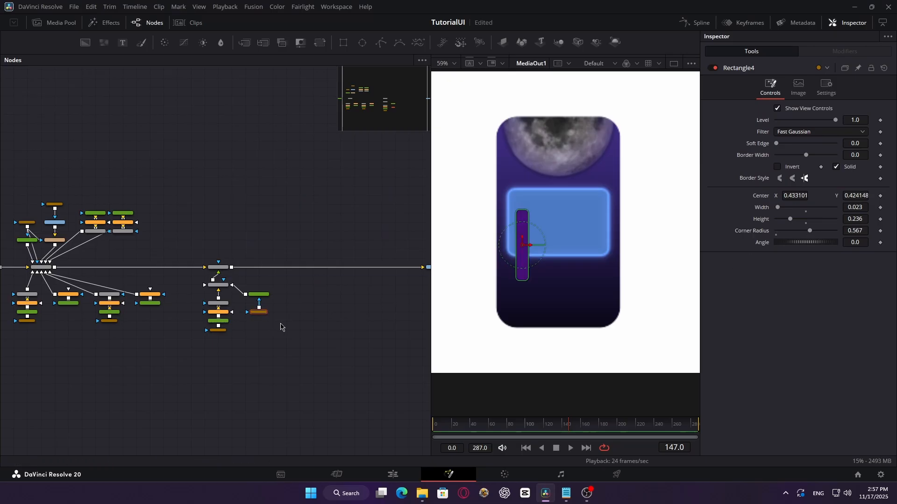
Mask MultiMerge2 with a new rectangle at center Y 0.521671, adjusting its height so it cuts off the bar's lower end
left_click(287, 321)
left_click_drag(342, 42, 223, 279)
left_click_drag(806, 223, 789, 219)
left_click(260, 312)
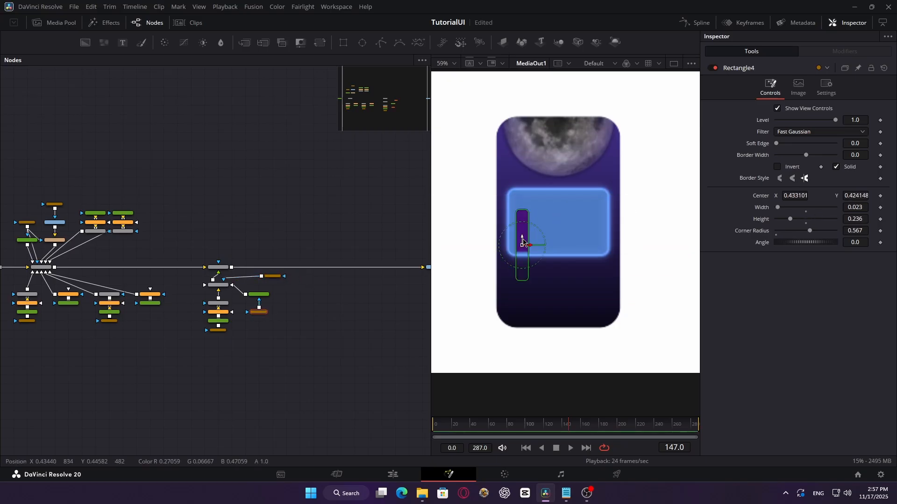
left_click(273, 276)
left_click_drag(855, 219, 846, 219)
left_click_drag(558, 215, 558, 209)
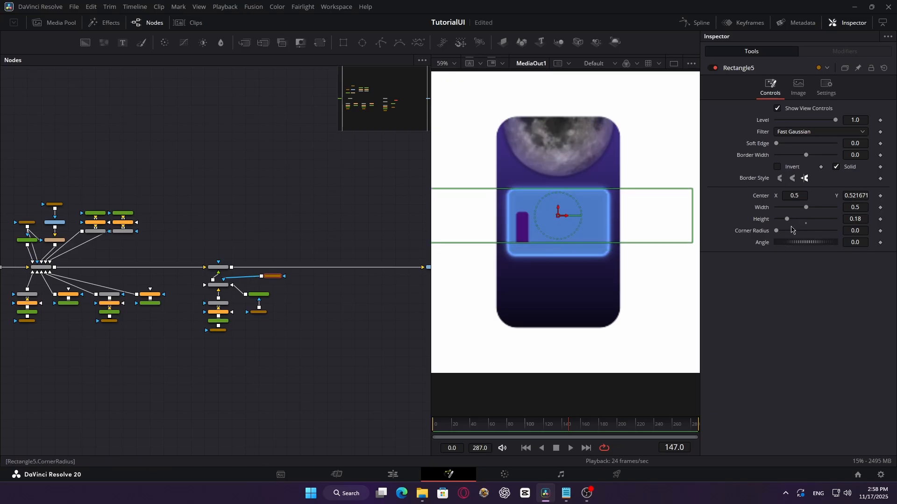
left_click_drag(846, 219, 854, 218)
Lower Rectangle4 to center Y 0.410216 and keyframe its height from 0 at frame 110 to 0.258 at frame 130
left_click(258, 312)
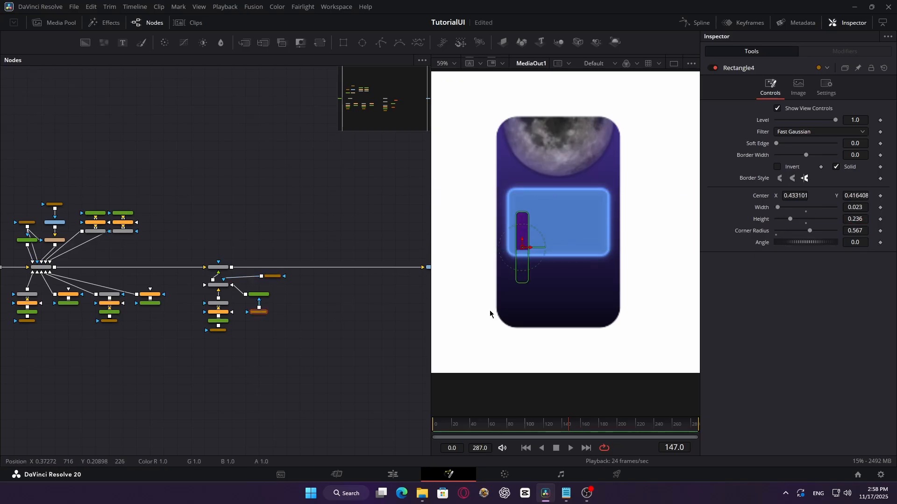
left_click_drag(565, 430, 535, 428)
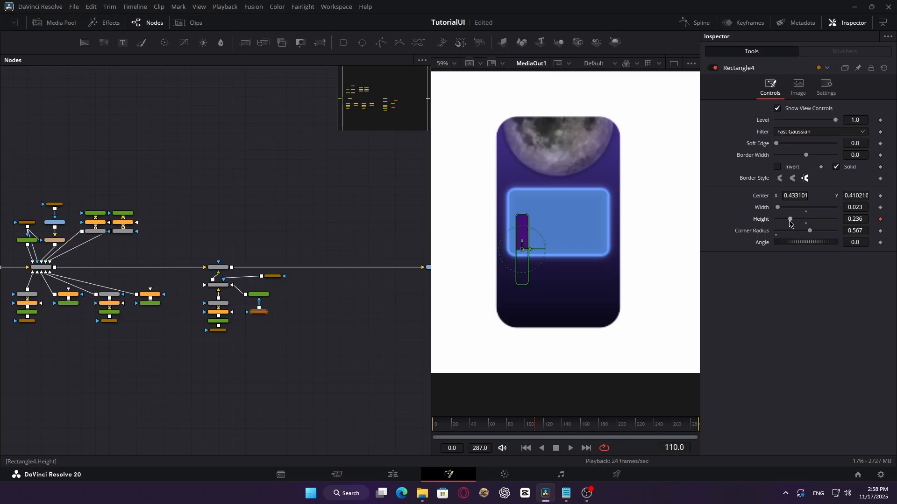
left_click_drag(537, 429, 554, 428)
left_click_drag(846, 219, 857, 218)
Play back the bar's growth and smooth Rectangle4's height curve with a long ease-out into the last keyframe
left_click(526, 424)
key("space")
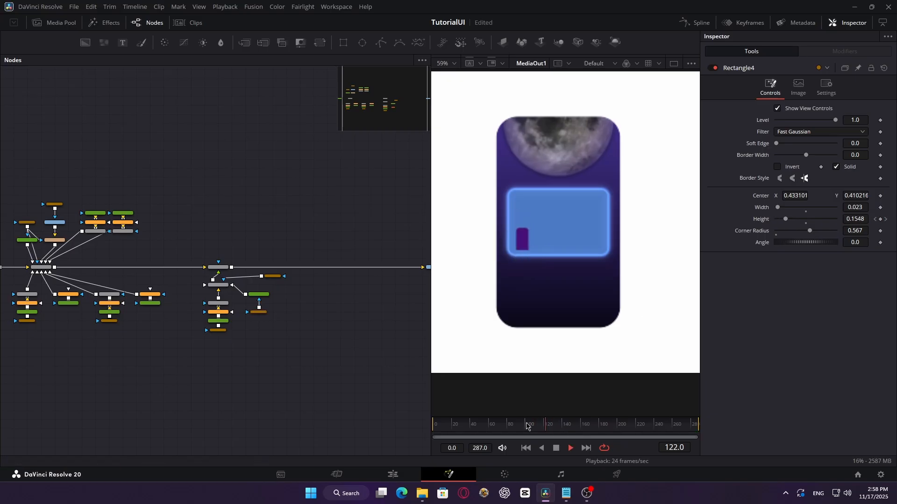
key("space")
key("F7")
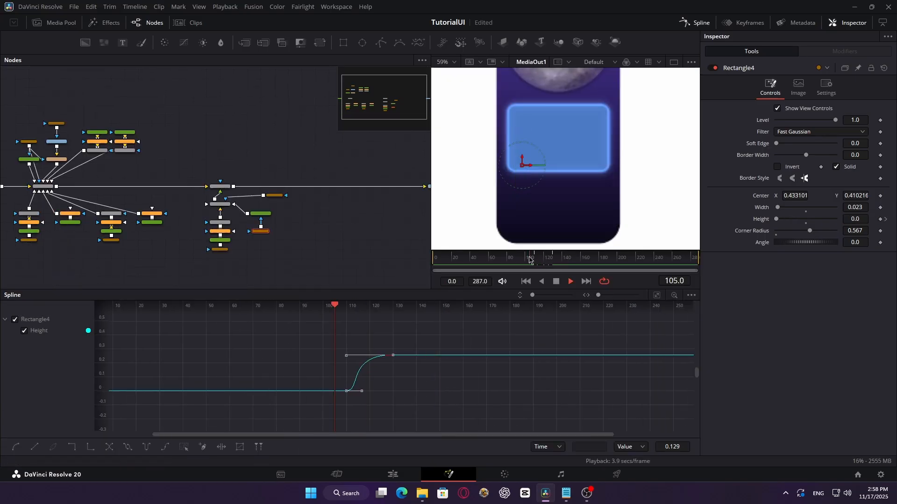
key("F7")
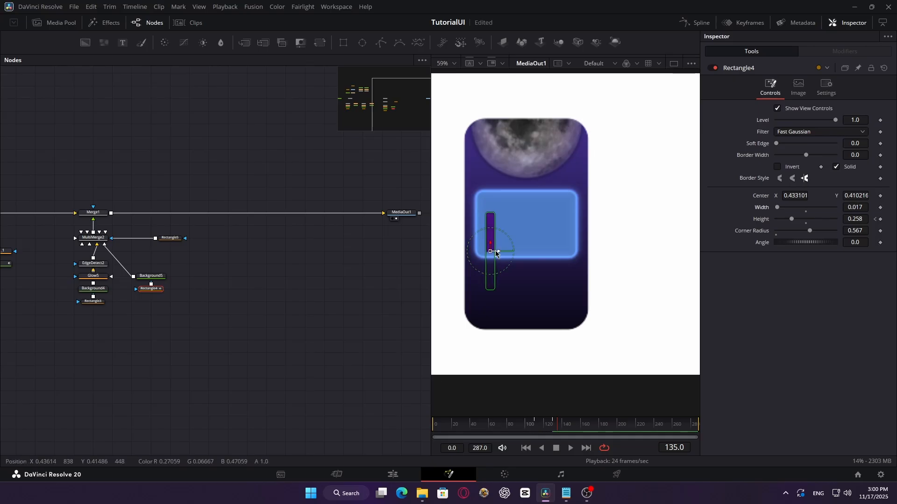
Duplicate the bar's Background5 and Rectangle4 nodes six times and connect every copy to MultiMerge2
left_click(189, 275)
key("ctrl+v")
key("ctrl+v")
key("ctrl+v")
key("ctrl+v")
key("ctrl+v")
left_click_drag(207, 277, 93, 238)
left_click_drag(245, 277, 93, 237)
left_click_drag(284, 277, 93, 238)
left_click_drag(323, 276, 93, 238)
left_click_drag(361, 276, 93, 238)
left_click_drag(299, 267, 94, 238)
Spread the duplicated bars evenly across the panel, with Rectangle4_3 at center X 0.5 and Rectangle4_6 at 0.574717
left_click(185, 288)
left_click_drag(497, 251, 506, 252)
left_click(225, 288)
left_click_drag(497, 252, 560, 252)
left_click(265, 288)
left_click(305, 289)
left_click(342, 288)
left_click(381, 288)
left_click_drag(496, 252, 573, 253)
left_click(226, 288)
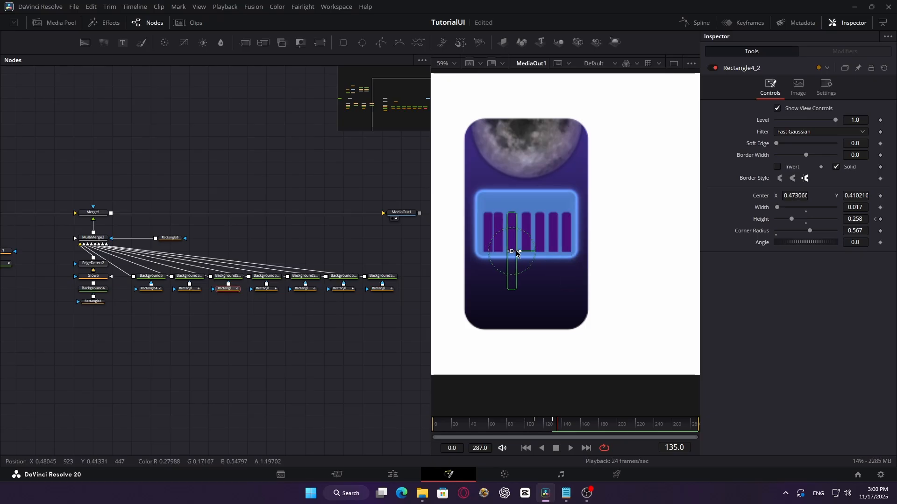
Vary the duplicated bars' heights at the frame 130 keyframe, including 0.2 for Rectangle4_3 and 0.338 for Rectangle4_6
left_click(188, 289)
left_click(875, 219)
left_click_drag(861, 218, 844, 218)
left_click(227, 289)
left_click(265, 288)
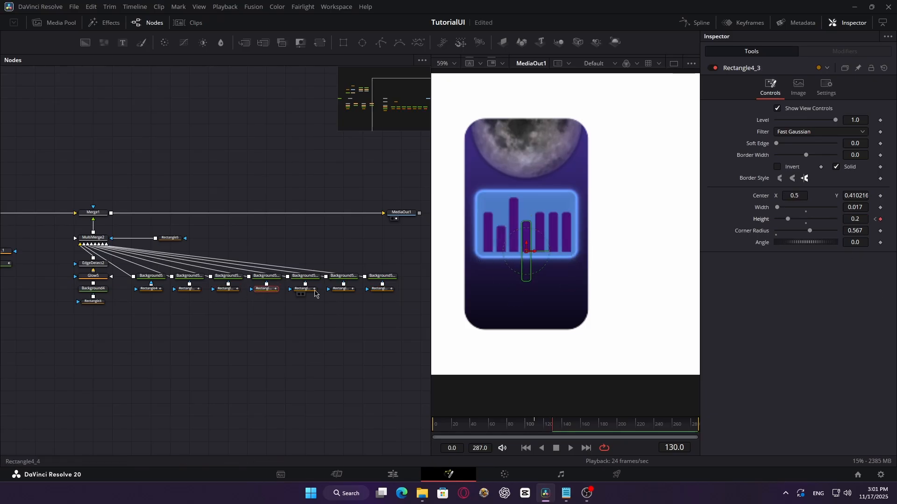
left_click(304, 289)
left_click(381, 289)
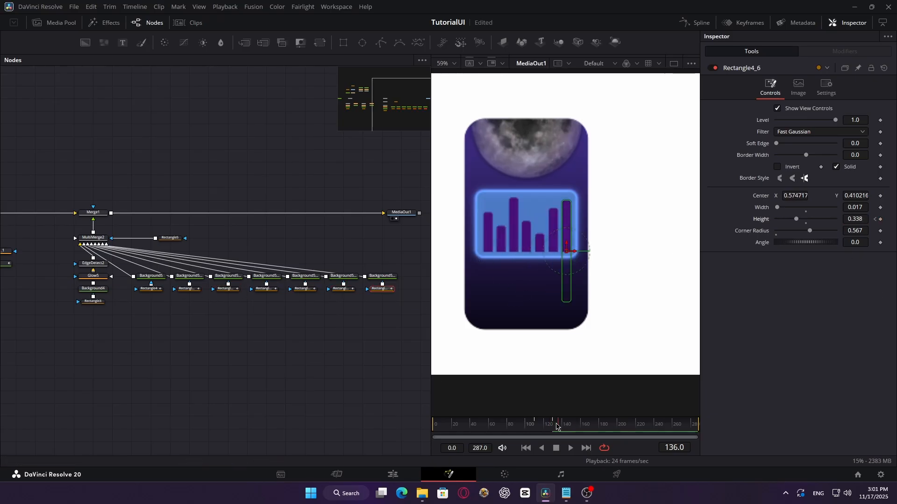
Play back the composition to review the growth of the bar chart inside the panel
left_click(529, 425)
left_click(355, 367)
key("space")
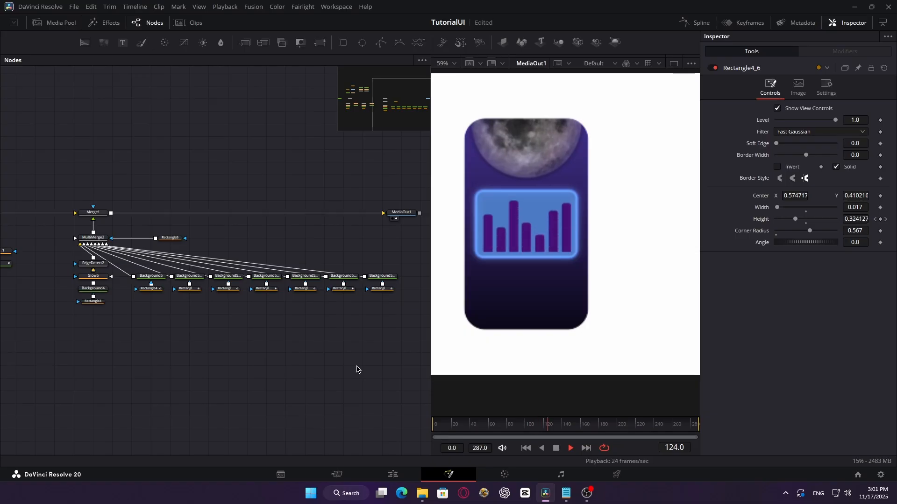
key("space")
left_click(518, 425)
key("space")
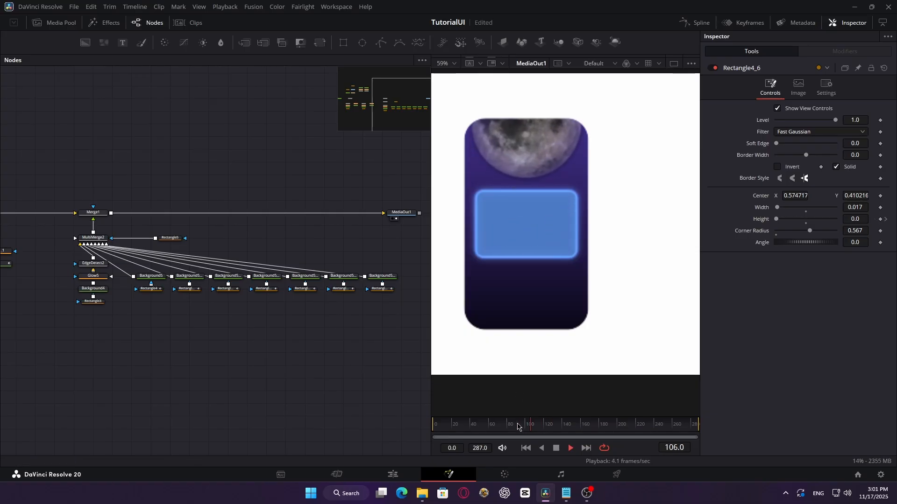
key("space")
Keyframe Merge1 at frame 80 with center Y 0.038, size 0.589 and blend 0
left_click(96, 213)
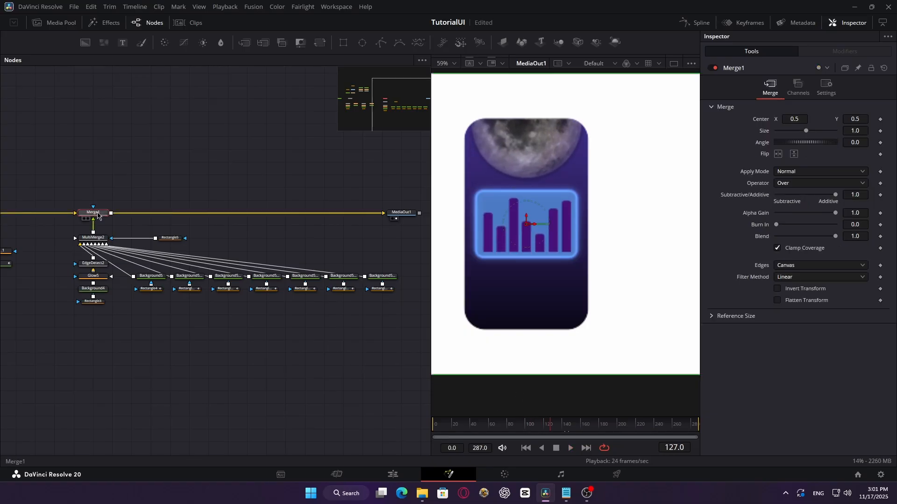
left_click_drag(556, 425, 508, 426)
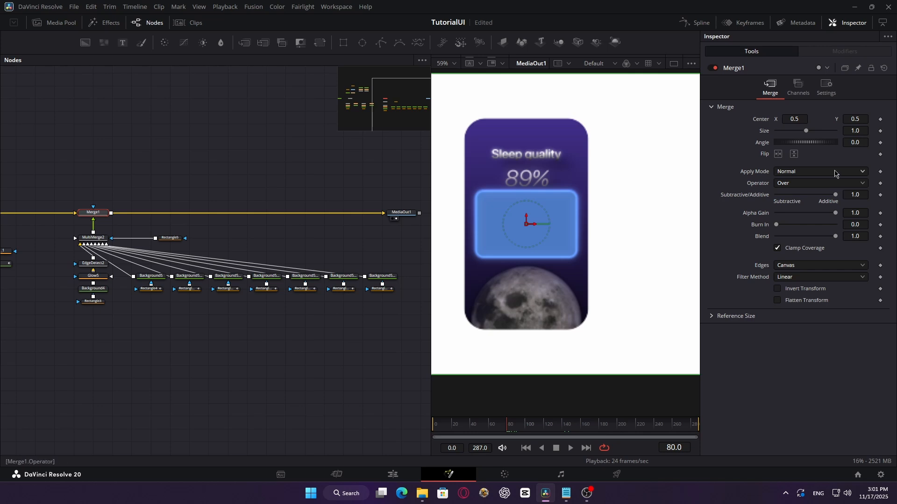
left_click_drag(858, 131, 858, 134)
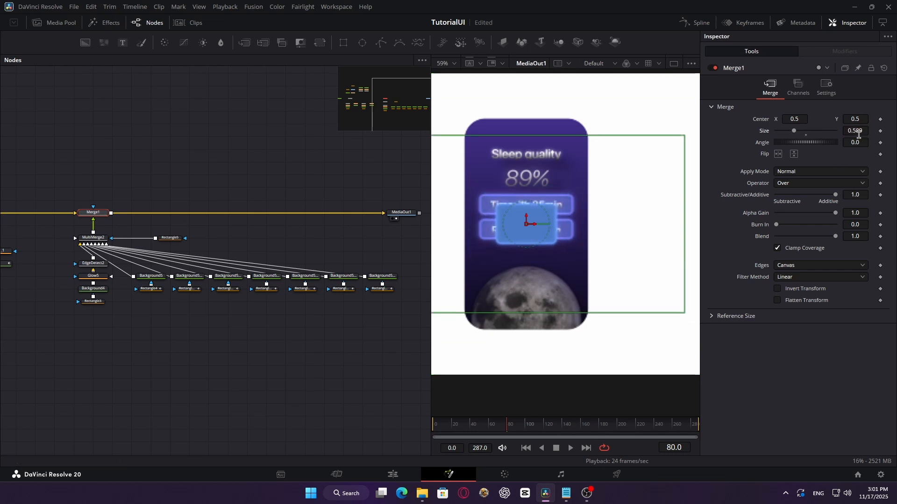
left_click_drag(837, 240, 689, 250)
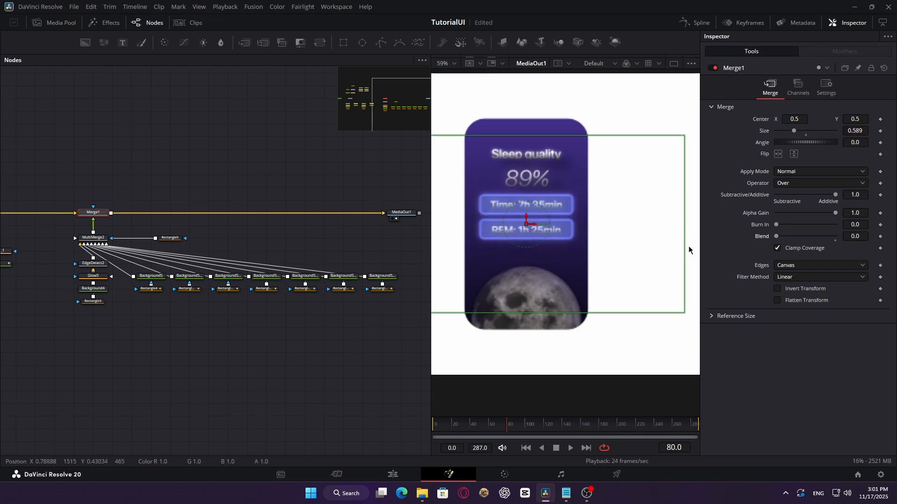
left_click(880, 119)
left_click_drag(854, 118, 755, 119)
Keyframe Merge1 at frame 100 with center Y 0.499, size 1.0 and blend 1.0
left_click(525, 425)
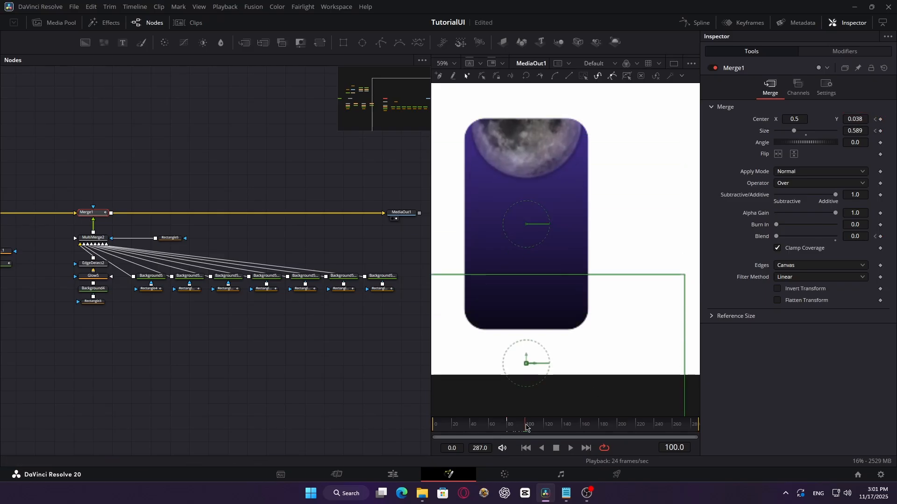
left_click_drag(777, 240, 857, 267)
left_click_drag(856, 120, 892, 120)
left_click(803, 131)
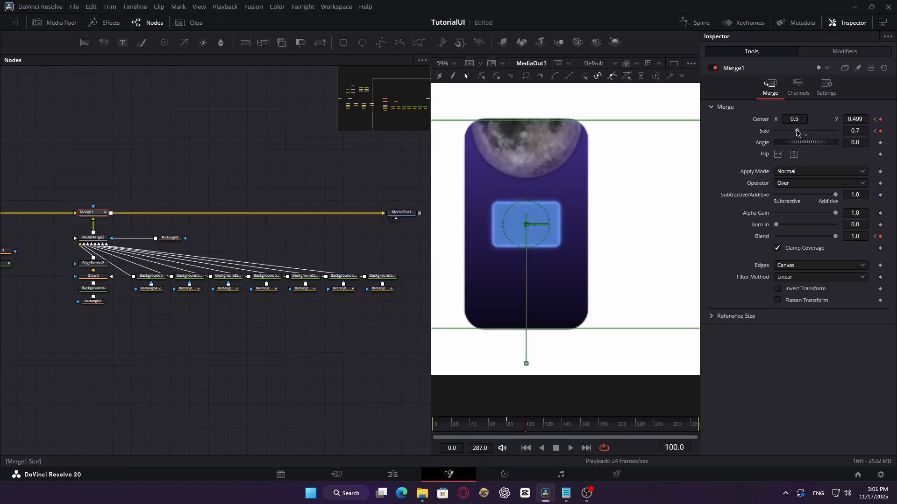
left_click_drag(803, 131, 803, 131)
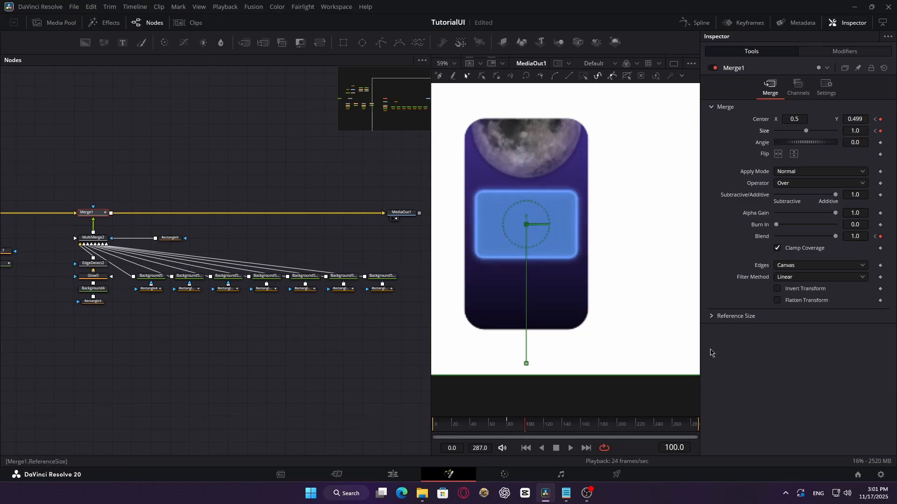
Smooth Merge1's curves between frames 80 and 100, pulling the displacement and size end handles far back for a strong ease-out
left_click(695, 23)
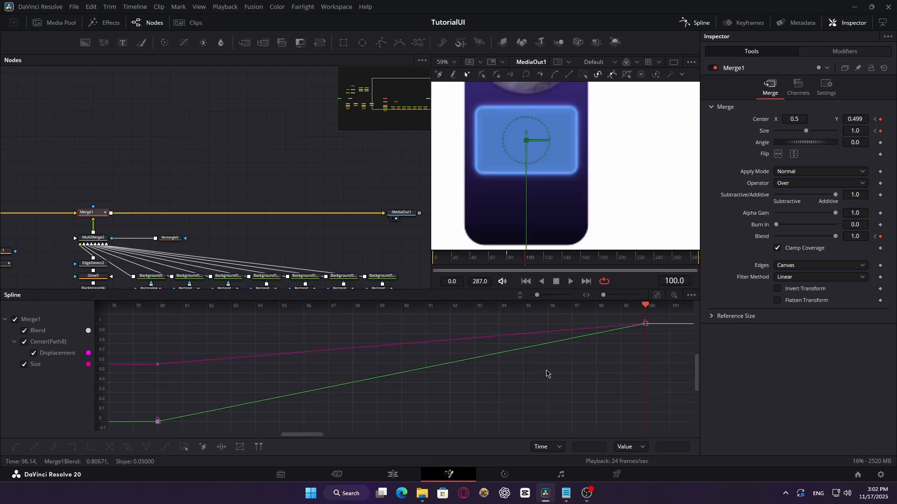
key("s")
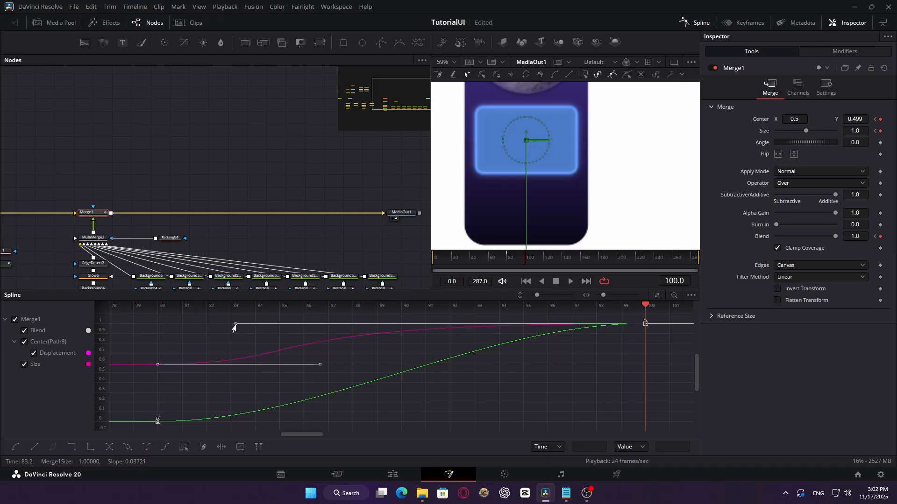
left_click(25, 331)
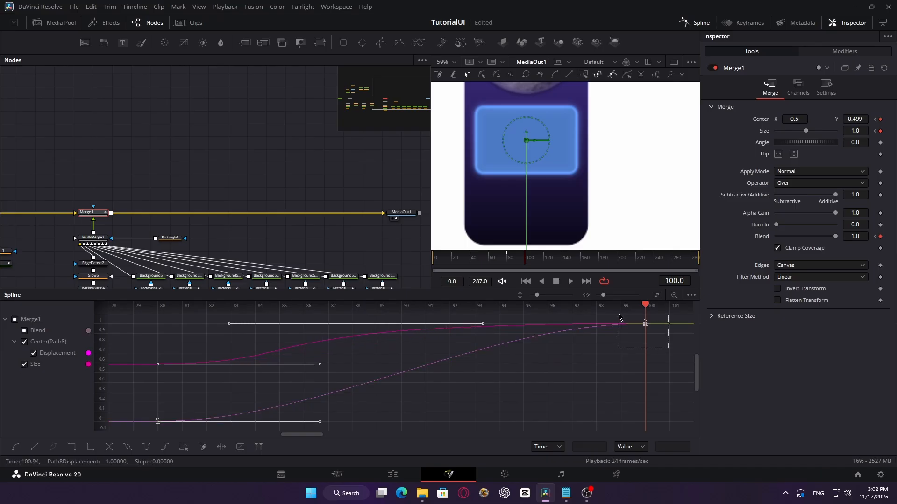
left_click_drag(619, 317, 619, 318)
left_click_drag(261, 325, 192, 327)
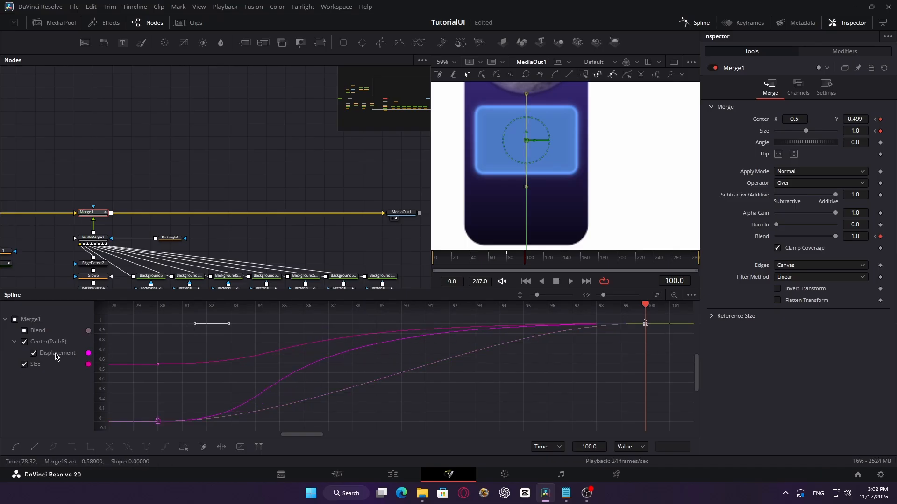
left_click(24, 331)
left_click_drag(395, 240, 345, 258)
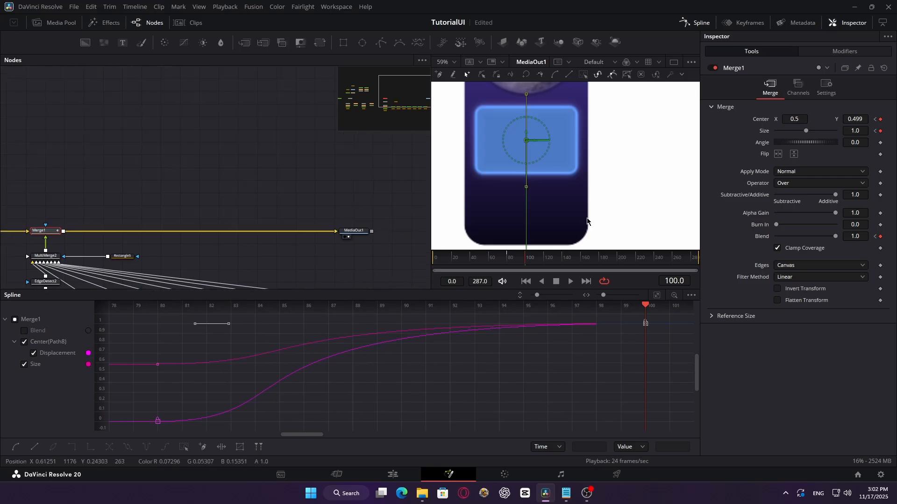
left_click_drag(586, 225, 589, 248)
left_click(695, 23)
Keyframe the moon's Transform1 at frame 160 with size 0.22 and center Y 0.5
left_click(376, 294)
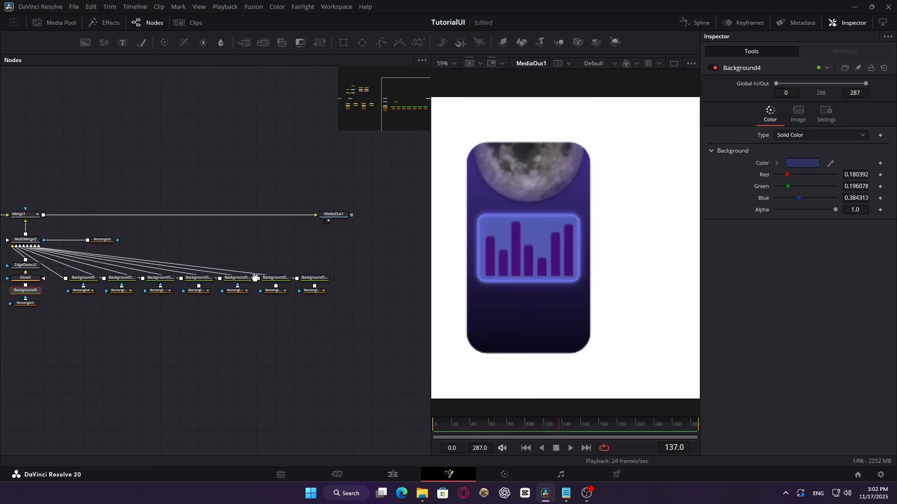
left_click_drag(254, 278, 236, 307)
left_click_drag(317, 244, 412, 244)
left_click_drag(112, 224, 400, 250)
left_click(62, 232)
left_click_drag(556, 425, 581, 430)
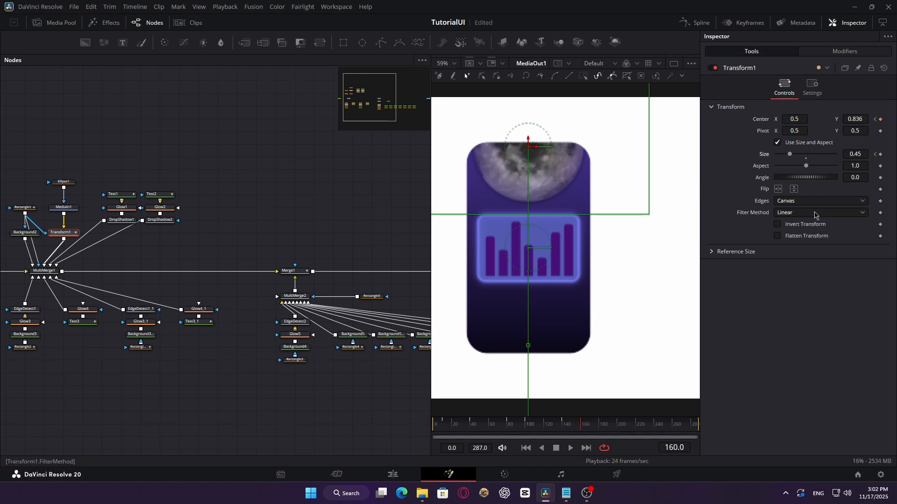
left_click_drag(789, 155, 783, 155)
left_click_drag(860, 119, 838, 119)
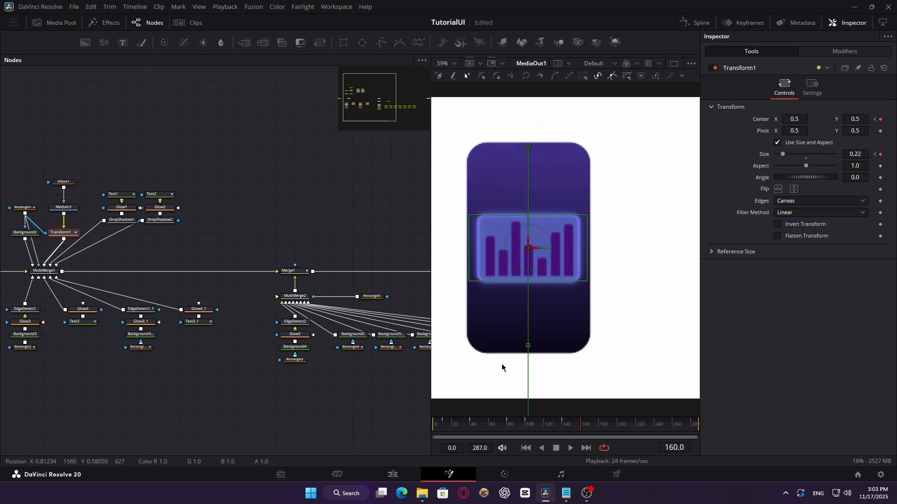
Ease Transform1's displacement and size curves between frames 140 and 160 by extending the end handles
left_click(696, 22)
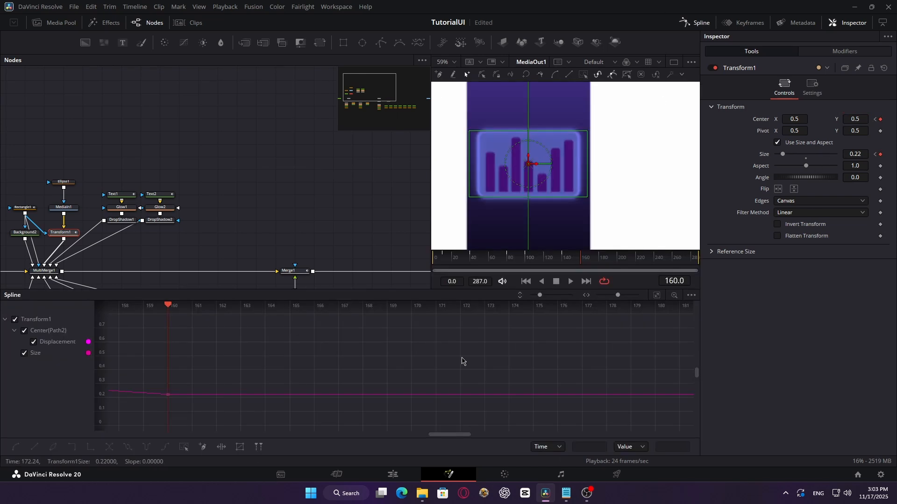
left_click(656, 300)
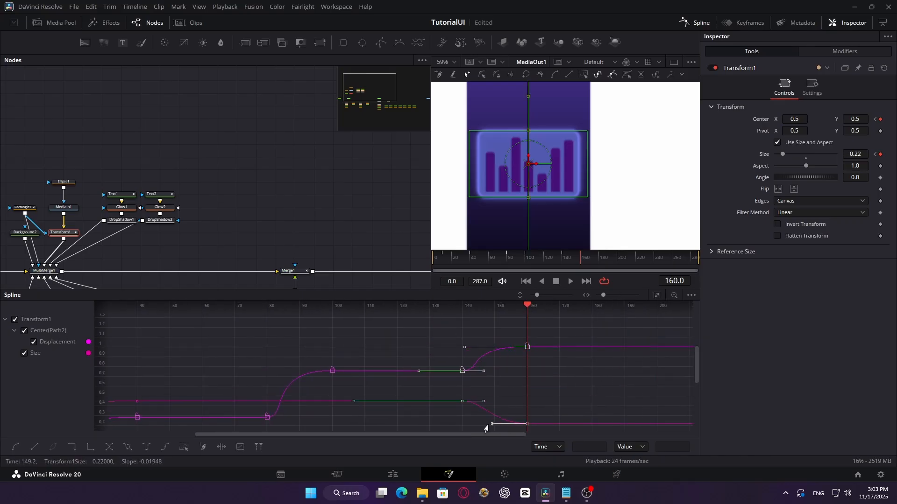
left_click(705, 25)
Keyframe Merge1's exit from frame 140 to frame 160, ending at center Y 0.125 and blend 0
left_click_drag(329, 250, 267, 242)
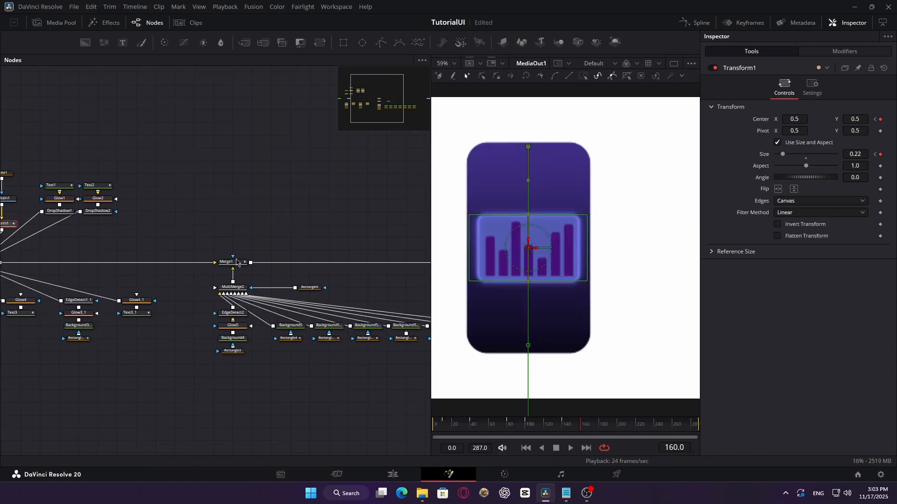
left_click(235, 263)
left_click_drag(580, 423, 562, 425)
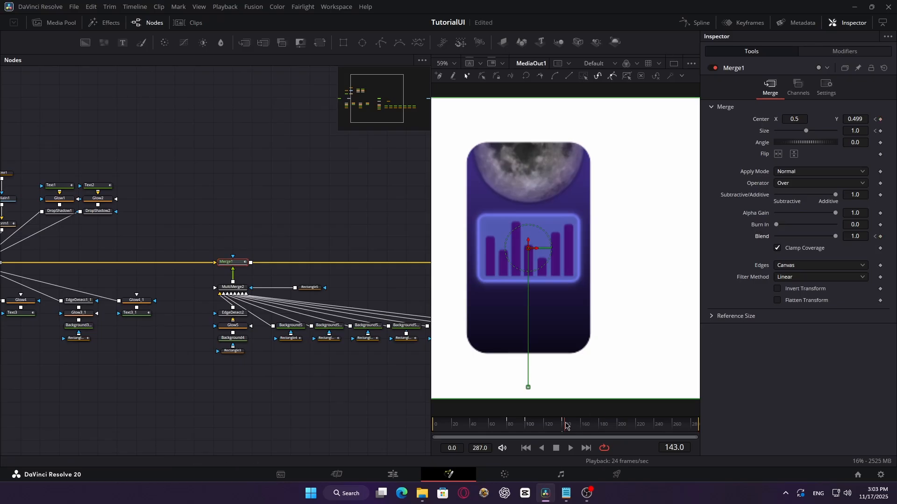
left_click_drag(565, 425, 582, 428)
left_click_drag(827, 240, 774, 237)
left_click_drag(854, 119, 694, 4)
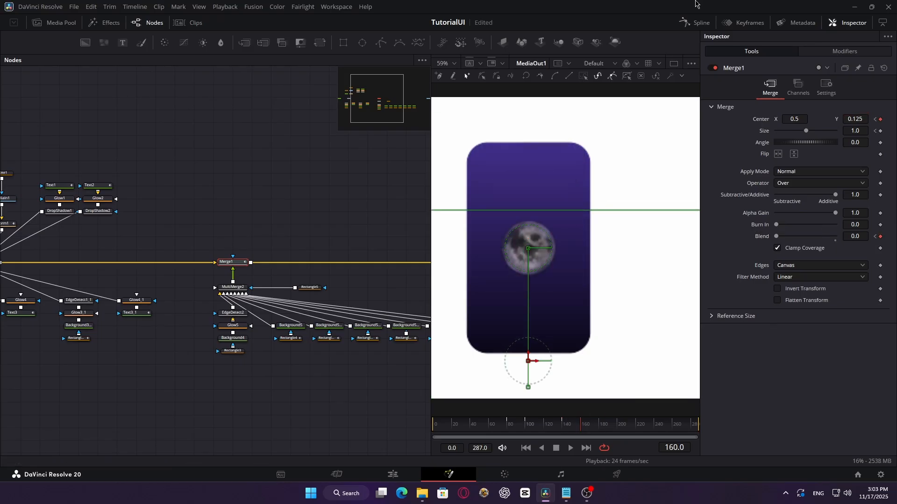
Ease Merge1's displacement and blend curves between frames 140 and 160, and scrub through the exit
left_click(695, 23)
scroll(482, 400, "down", 2)
left_click_drag(553, 312, 473, 363)
left_click_drag(378, 337, 509, 429)
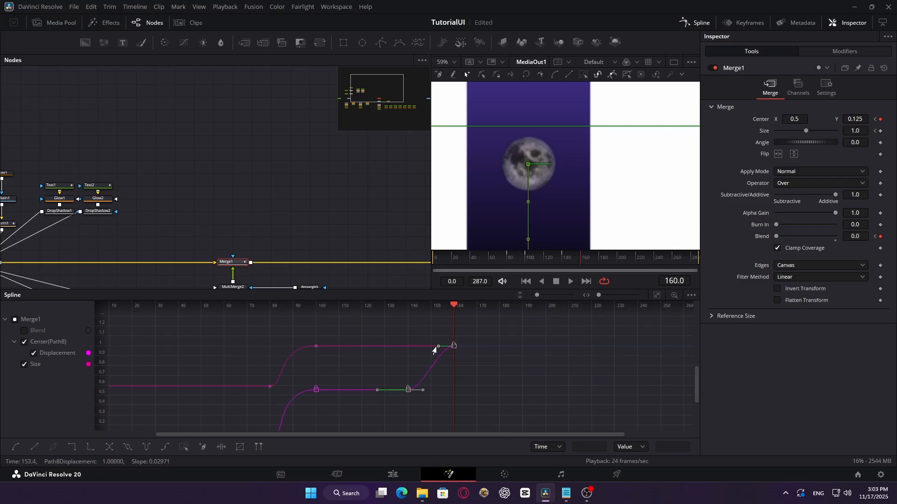
left_click(27, 331)
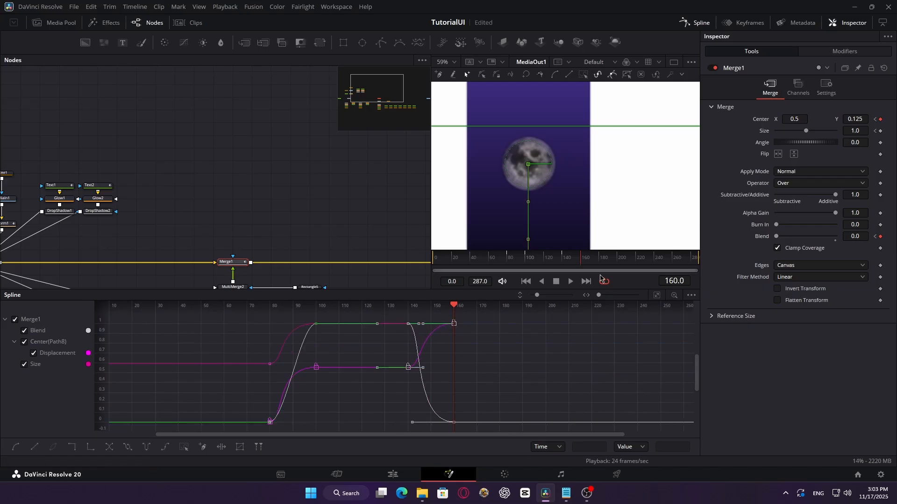
left_click_drag(564, 260, 578, 260)
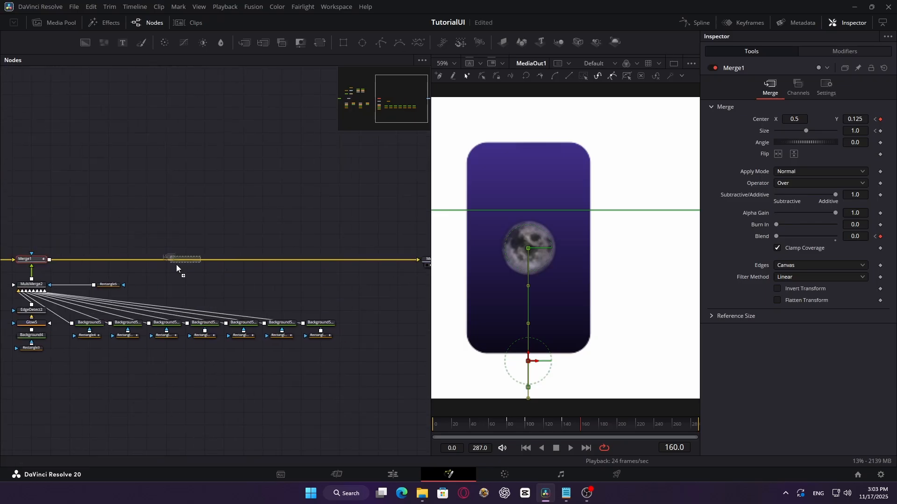
Add a MultiMerge before MediaOut1 and title its first text node iDream in SF Pro Display Medium, placed above the moon
left_click_drag(177, 268, 177, 262)
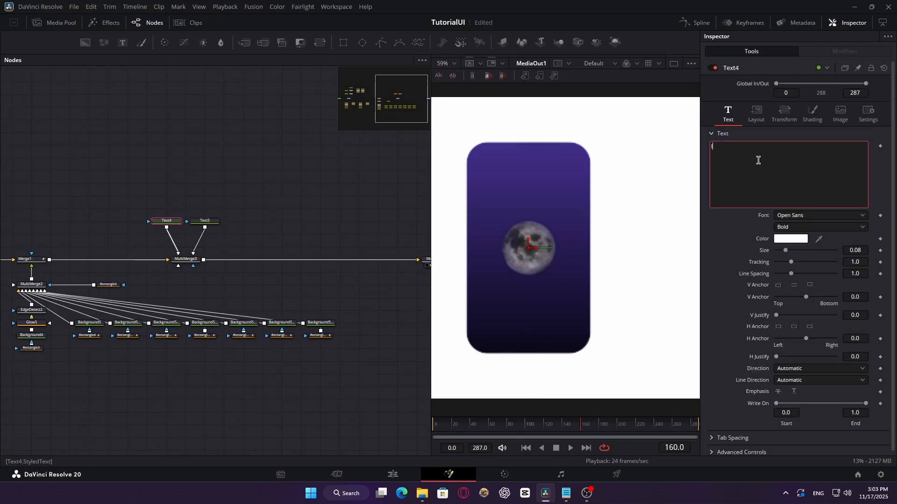
type("iDream")
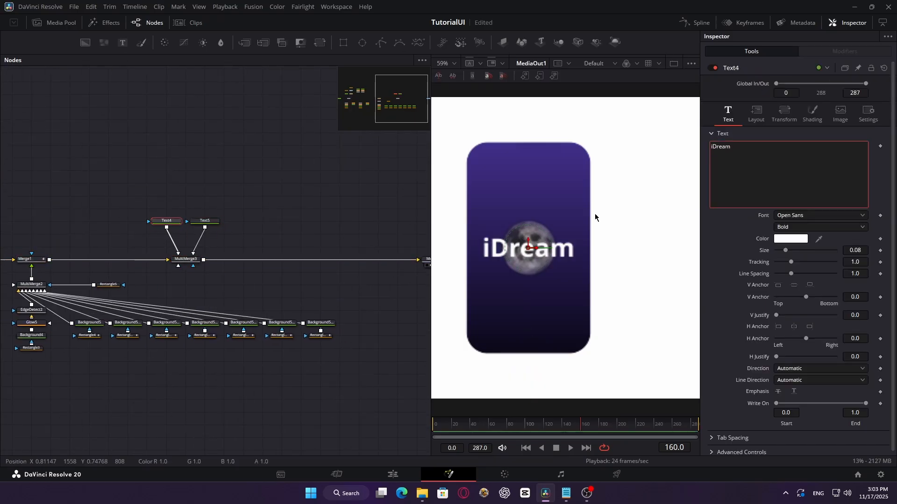
left_click(820, 216)
left_click(794, 403)
left_click(807, 226)
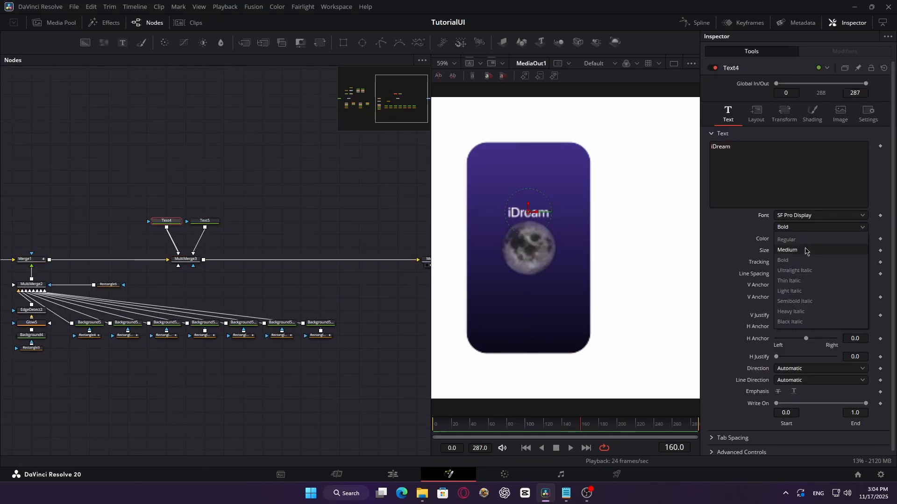
left_click(806, 251)
left_click_drag(867, 272, 819, 272)
Add a Glow to the iDream text with glow size 6.3 and glow 0.724
key("shift+space")
type("gl")
type("o")
key("Return")
left_click_drag(782, 143, 780, 144)
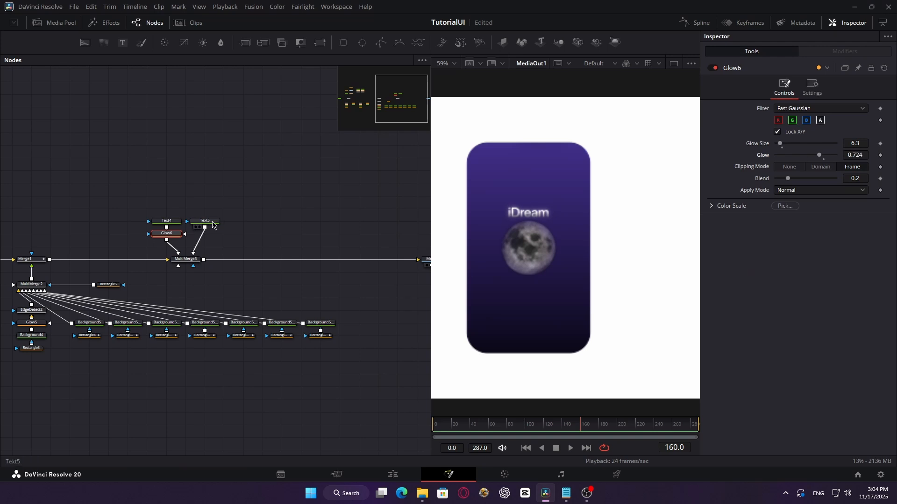
Enter Track your sleep smarter in Text5 and give it a matching glow
left_click(212, 224)
left_click(789, 160)
type("Track your sleep")
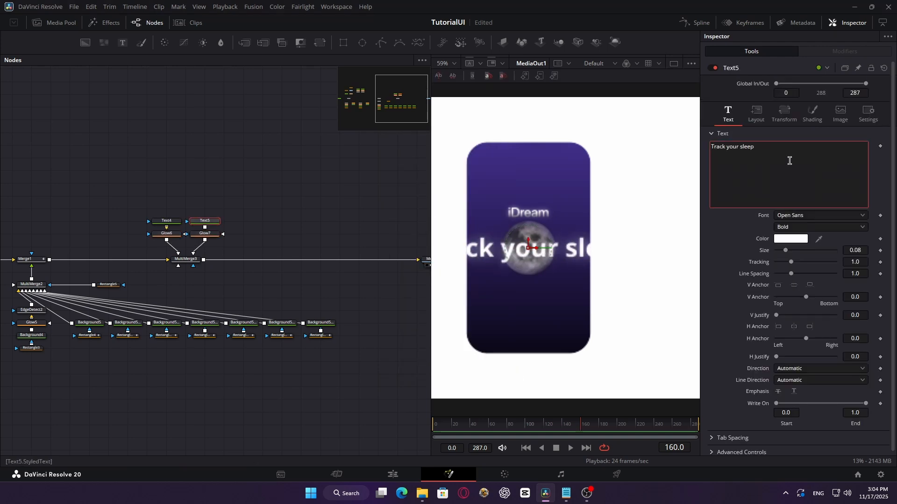
type("smarter")
Format the tagline in SF Pro Display Medium at size 0.0256 and set its layout center Y to 0.389
left_click(820, 216)
left_click(808, 250)
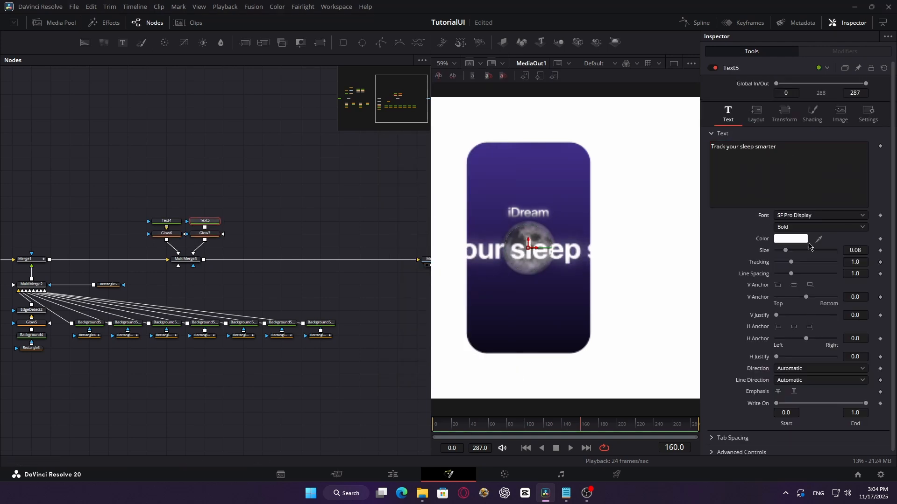
left_click_drag(785, 250, 779, 251)
left_click(811, 112)
left_click(727, 112)
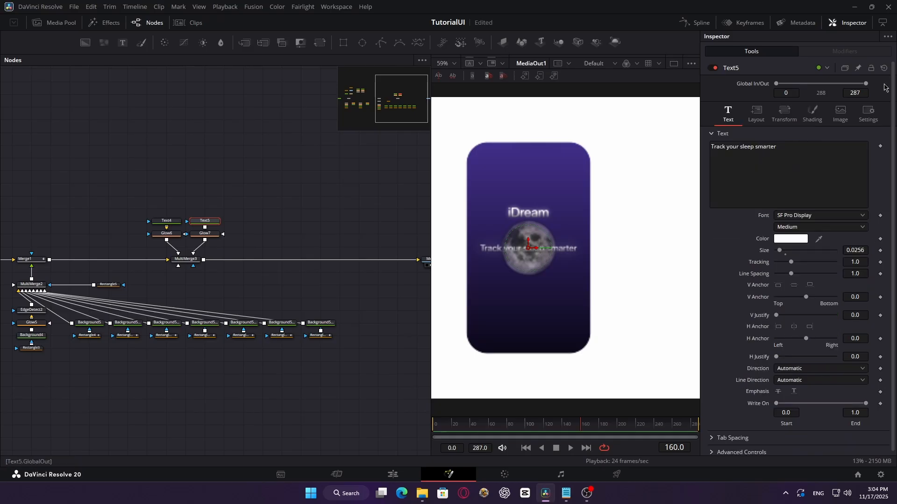
left_click(756, 112)
left_click(855, 158)
type("0.389")
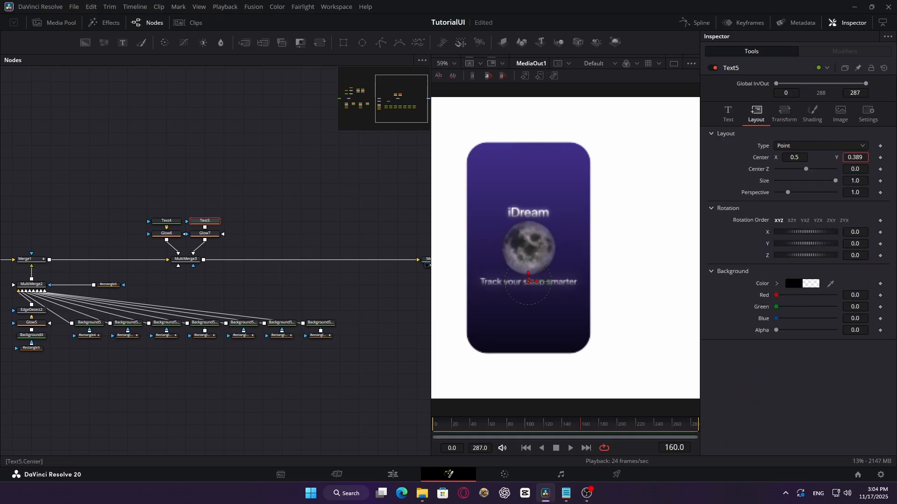
Keyframe the tagline's opacity from 0 at frame 140 to 1 at frame 160, and start keyframing its layout center
left_click(560, 428)
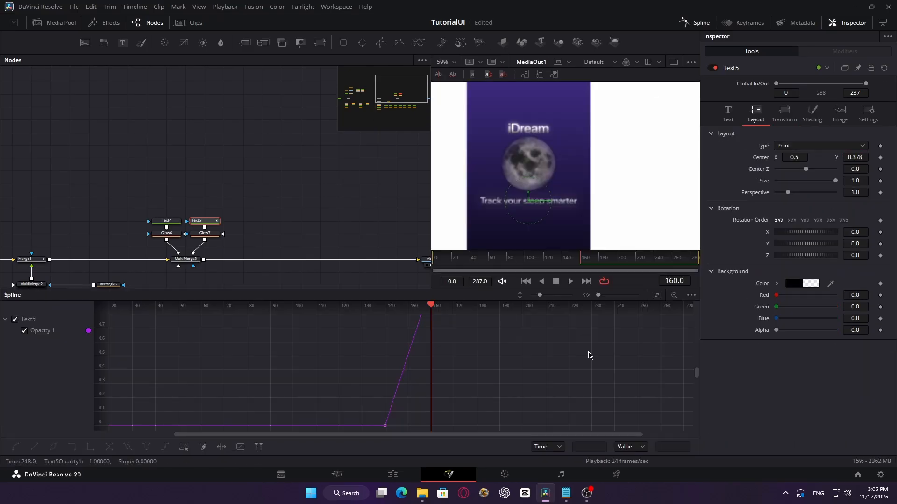
left_click(881, 158)
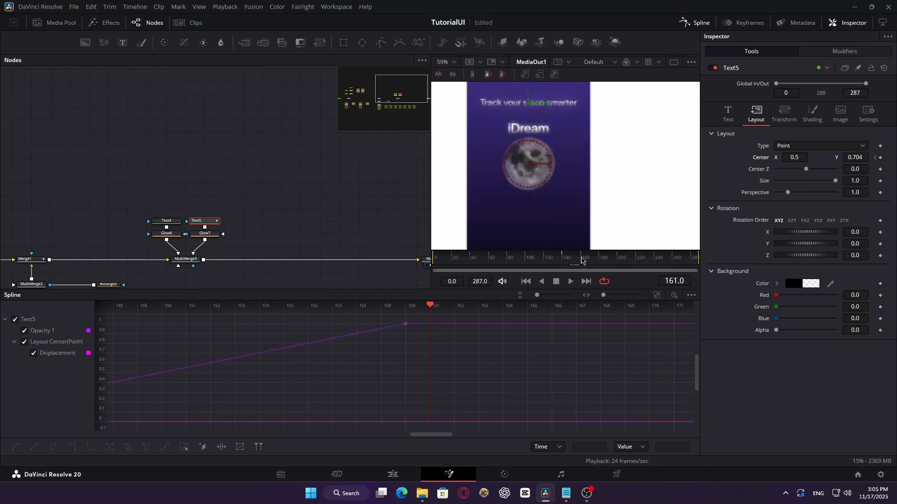